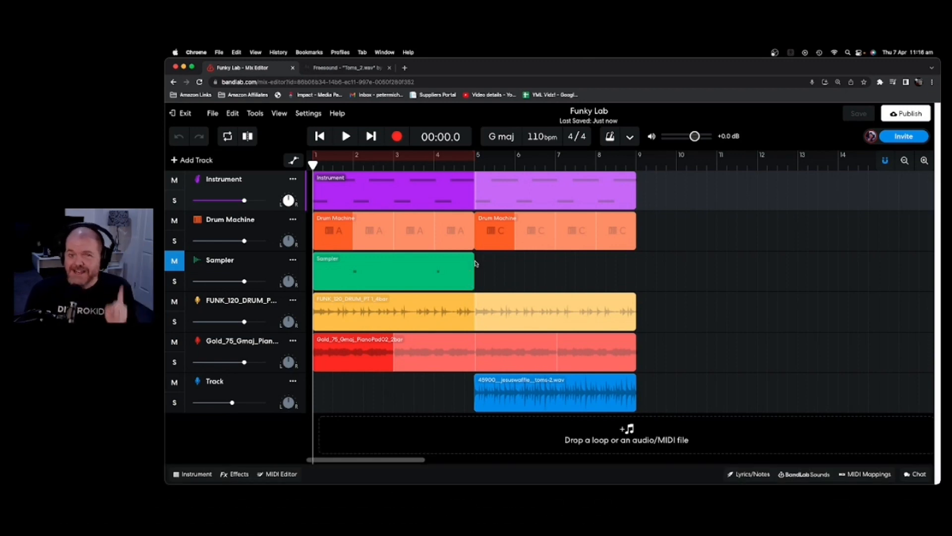
Bring up the New Track choices with Add Track above the Funky Lab track list.
{"action": "left_click", "coordinate": [192, 160]}
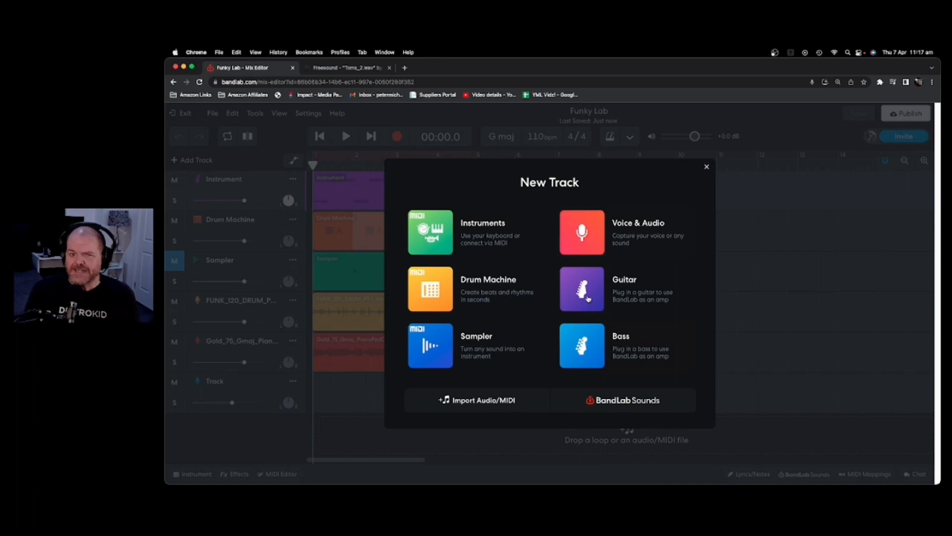
Add a Voice & Audio recording track to Funky Lab.
{"action": "left_click", "coordinate": [594, 237]}
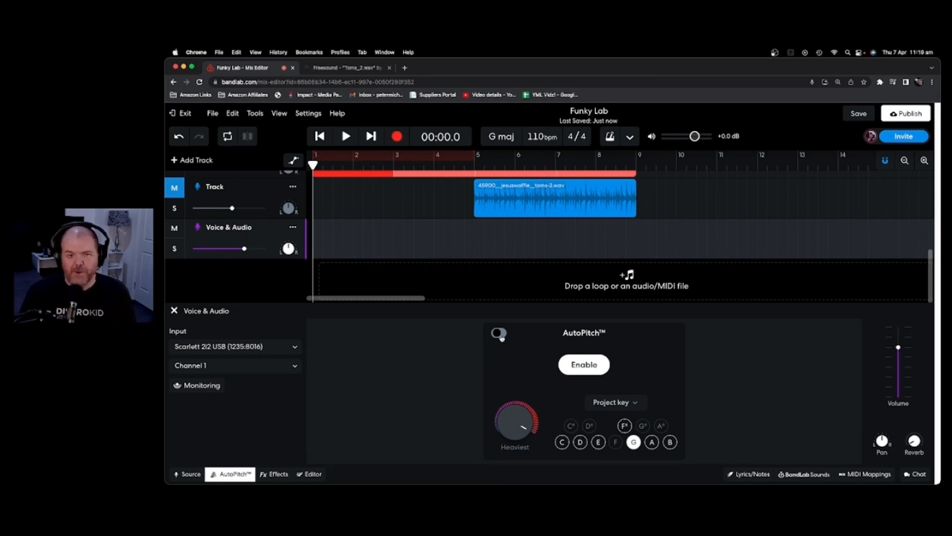
Set the Voice & Audio track's input to Scarlett 2i2 USB, Channel 1, with monitoring on.
{"action": "left_click", "coordinate": [191, 475]}
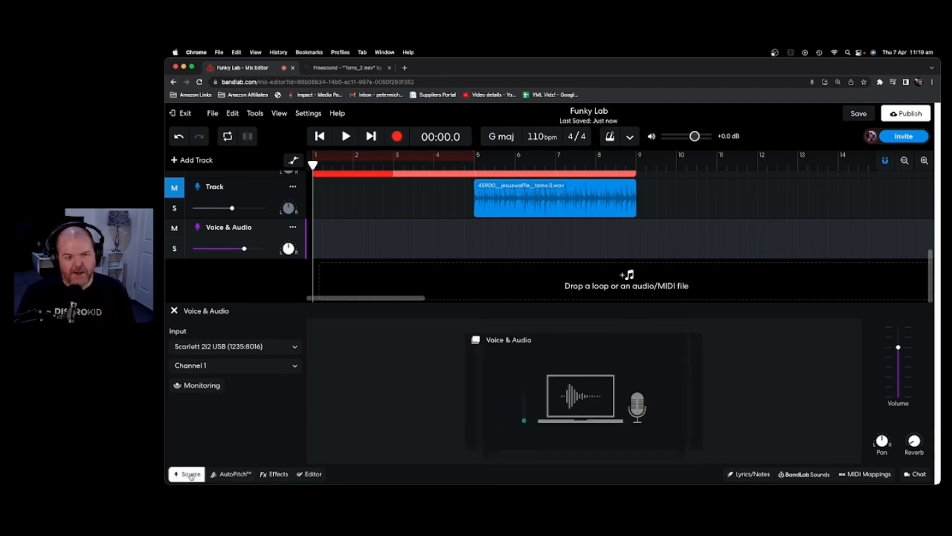
{"action": "left_click", "coordinate": [231, 347]}
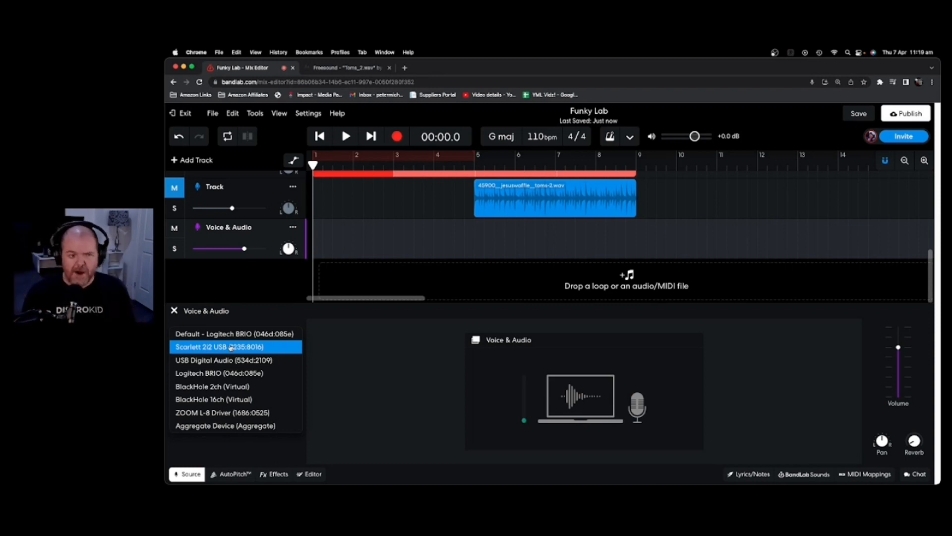
{"action": "left_click", "coordinate": [230, 347]}
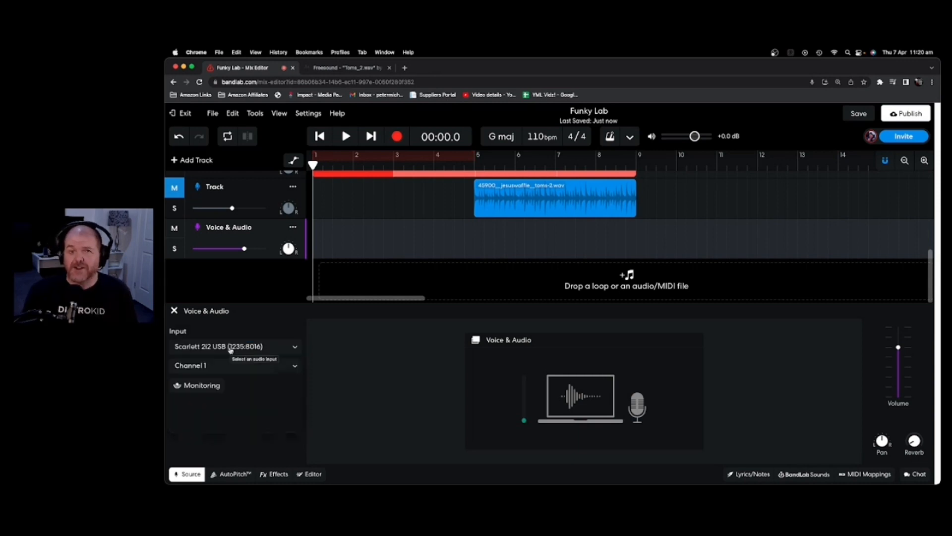
{"action": "left_click", "coordinate": [292, 366]}
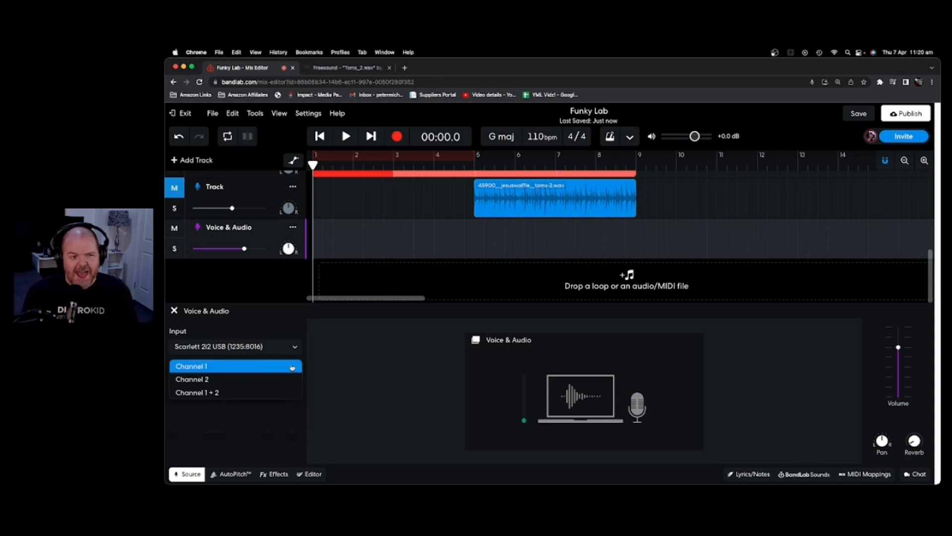
{"action": "left_click", "coordinate": [251, 368]}
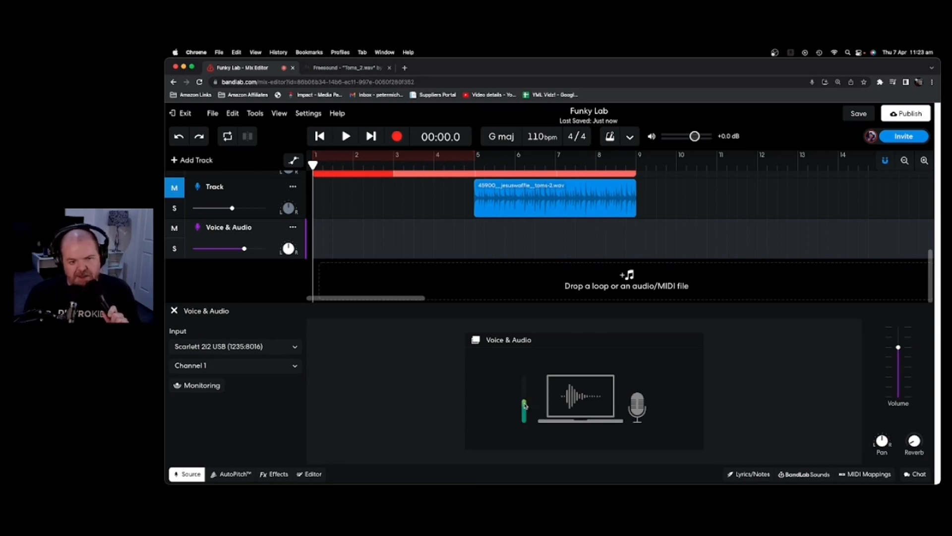
{"action": "left_click", "coordinate": [211, 389]}
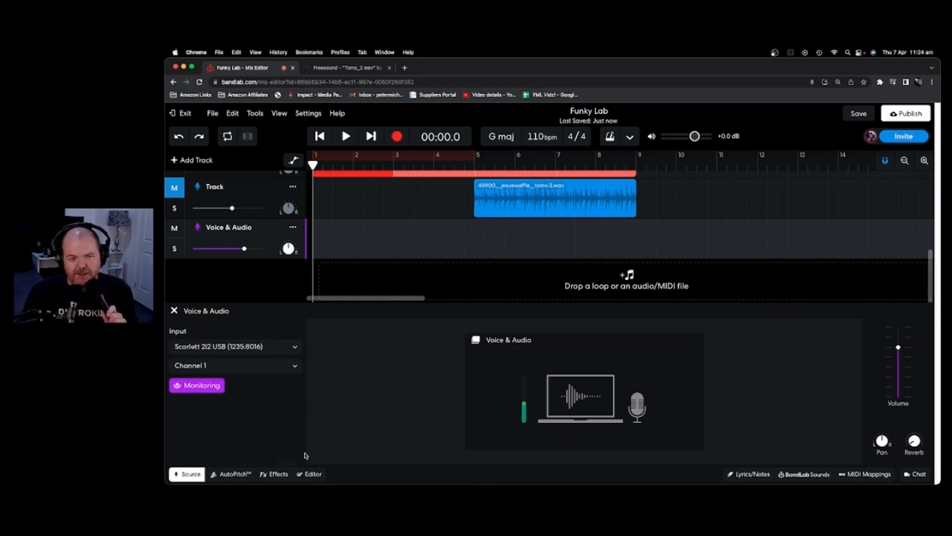
Apply the 70s Pop effects preset to the Voice & Audio track.
{"action": "left_click", "coordinate": [278, 474]}
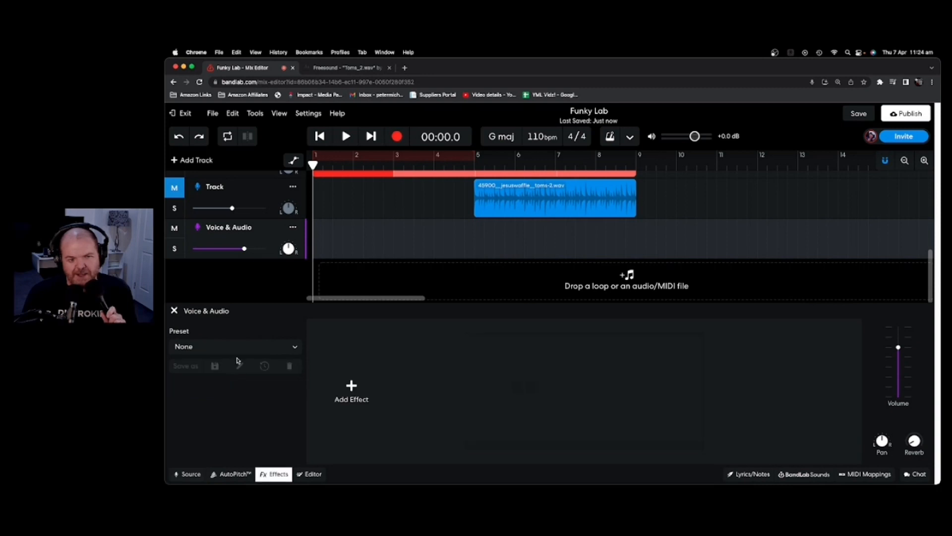
{"action": "left_click", "coordinate": [254, 354]}
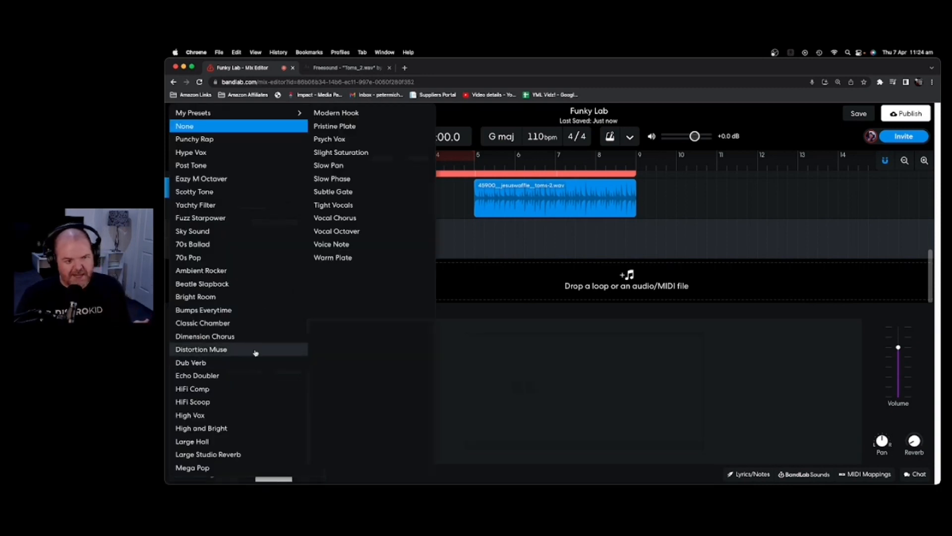
{"action": "left_click", "coordinate": [216, 259]}
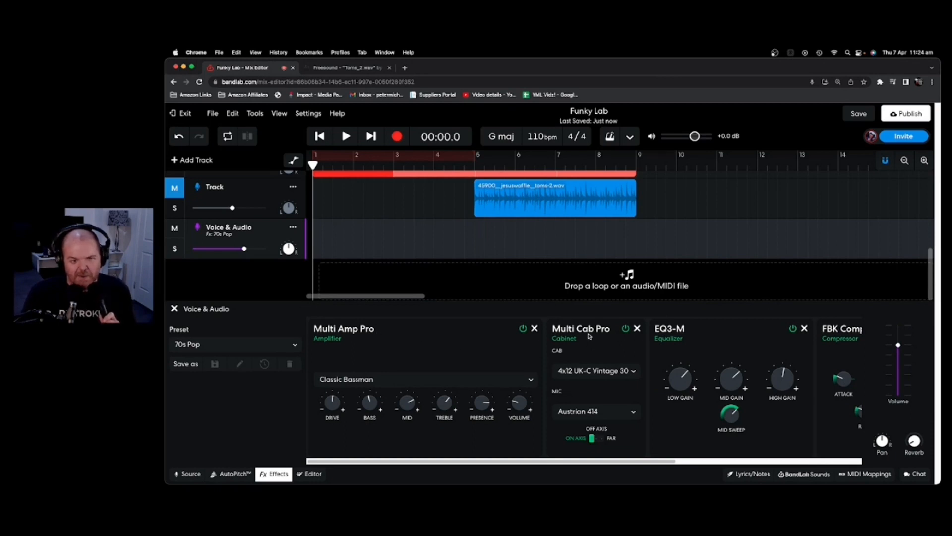
{"action": "left_click_drag", "start_coordinate": [581, 459], "coordinate": [704, 462]}
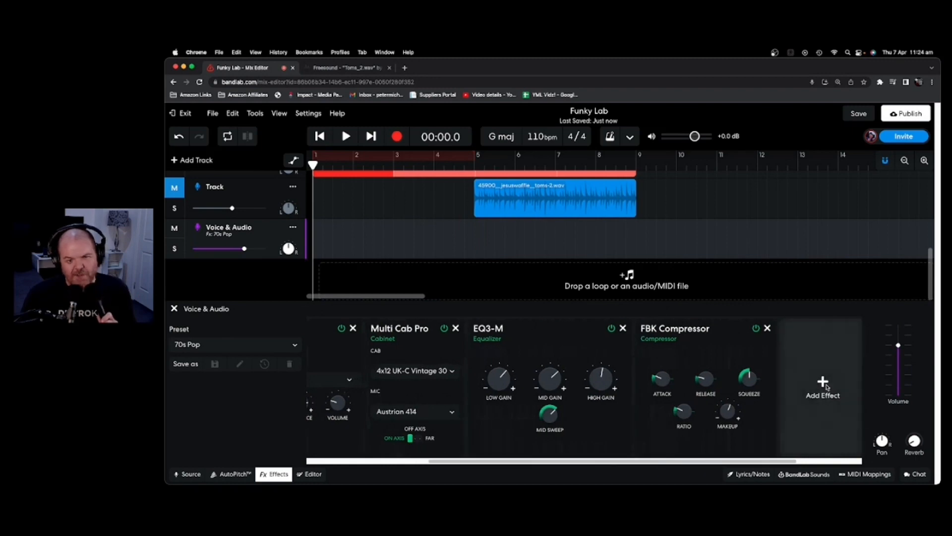
Add a D-Delay effect, then settle on Large Studio Reverb and close the effects panel.
{"action": "left_click", "coordinate": [824, 386]}
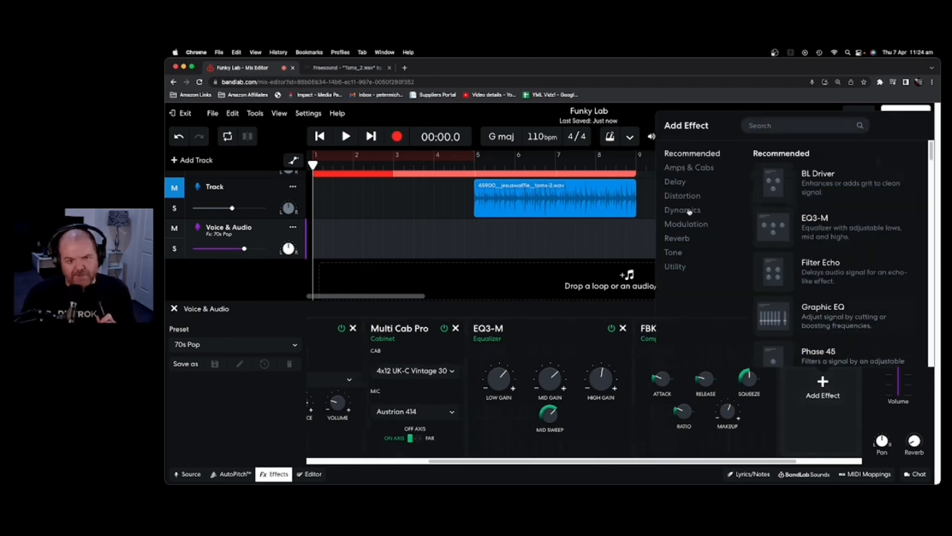
{"action": "left_click", "coordinate": [687, 183]}
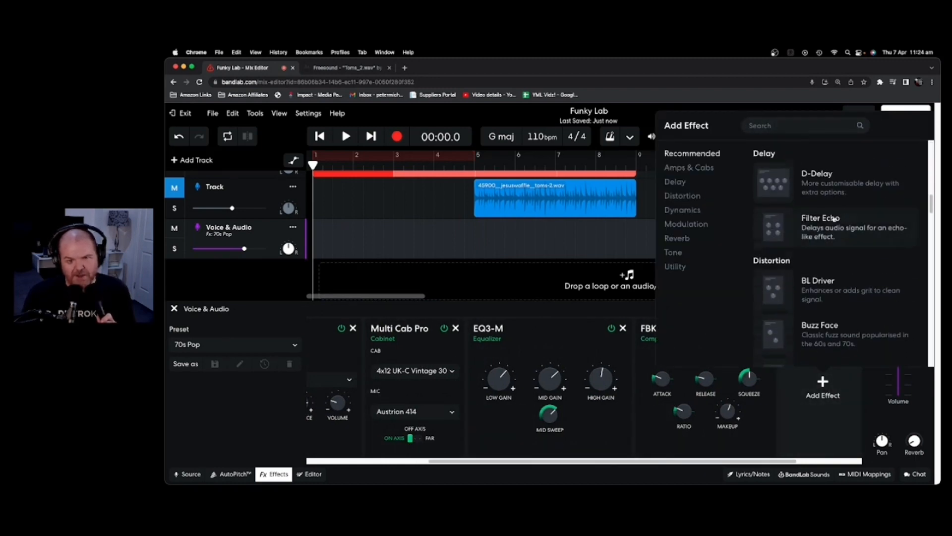
{"action": "left_click", "coordinate": [816, 180]}
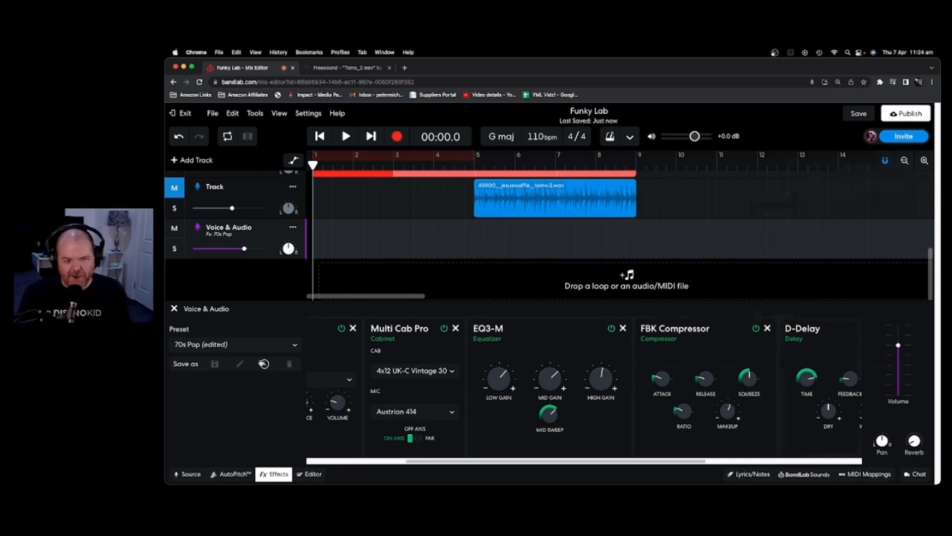
{"action": "left_click", "coordinate": [174, 309]}
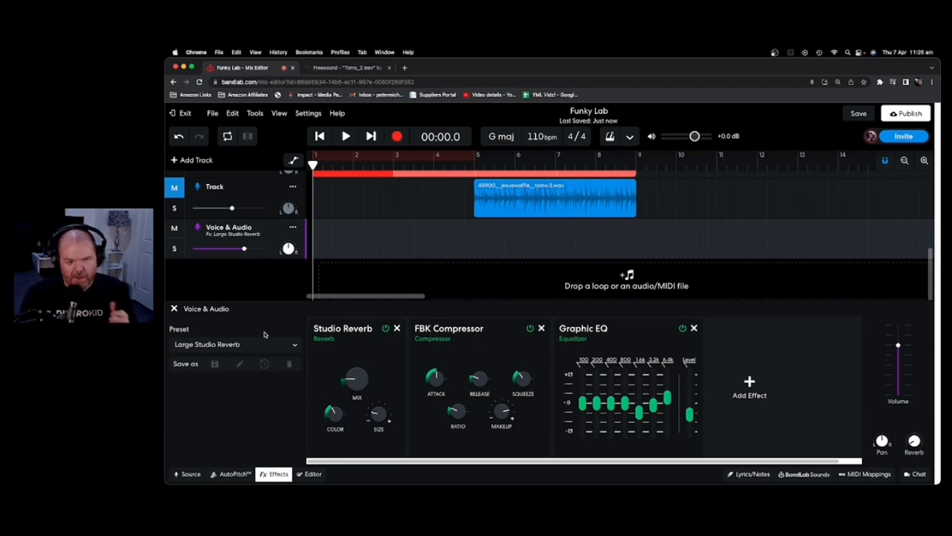
{"action": "left_click", "coordinate": [174, 308]}
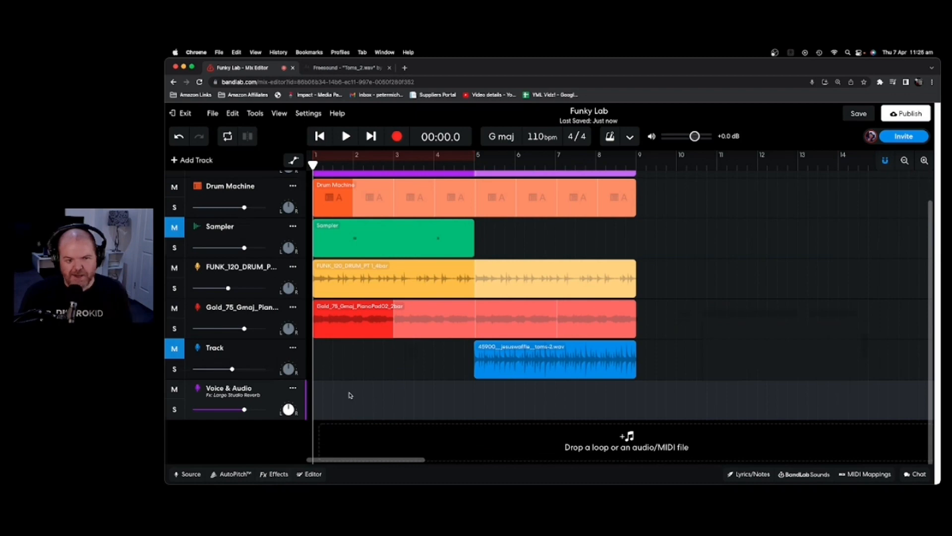
Record a take on the Voice & Audio track from bar 1 to about bar 9.
{"action": "left_click", "coordinate": [274, 475]}
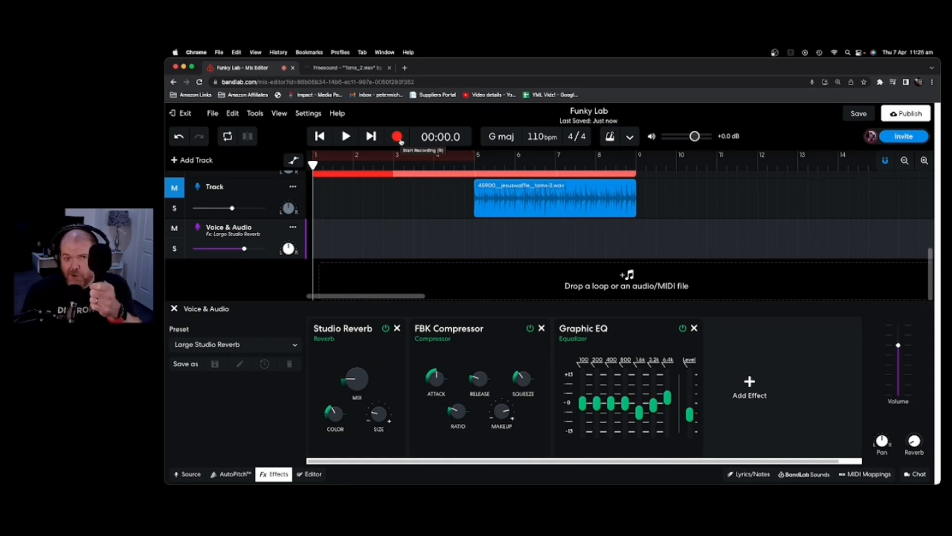
{"action": "left_click", "coordinate": [401, 143]}
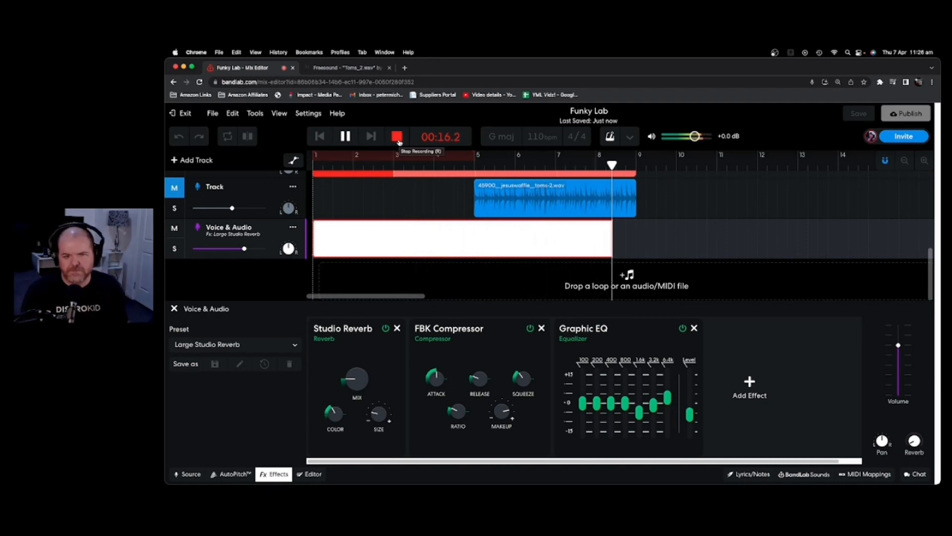
{"action": "left_click", "coordinate": [398, 135]}
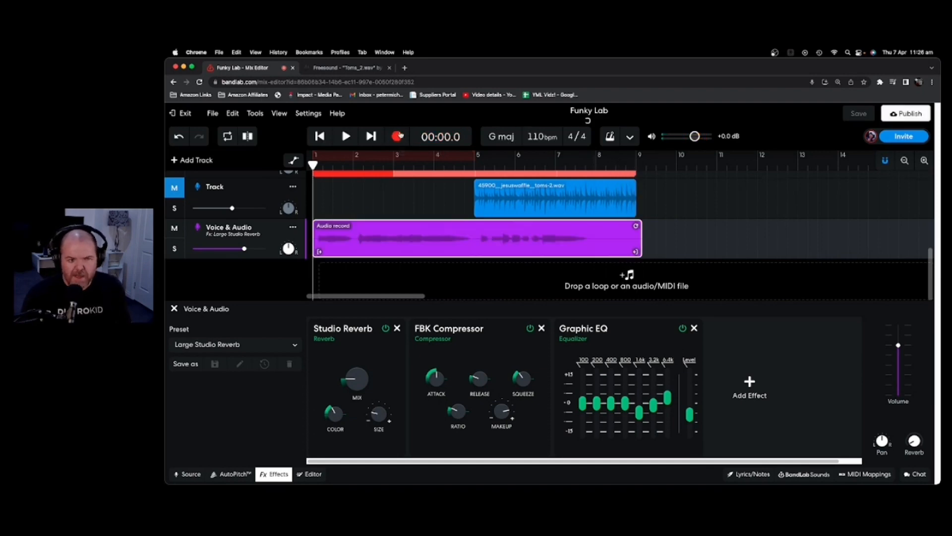
{"action": "left_click", "coordinate": [190, 475]}
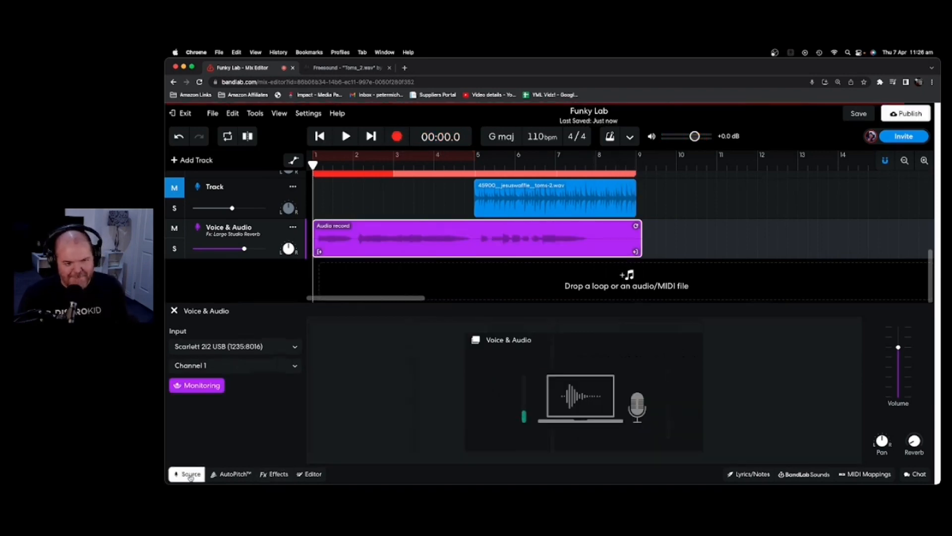
Turn monitoring off, solo the Voice & Audio track, and play the take back from the start.
{"action": "left_click", "coordinate": [210, 386]}
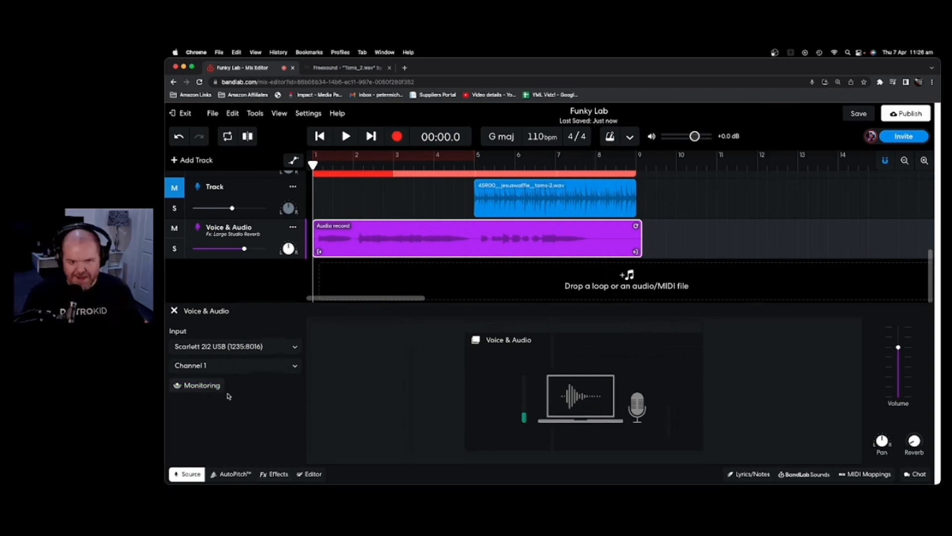
{"action": "left_click", "coordinate": [176, 248]}
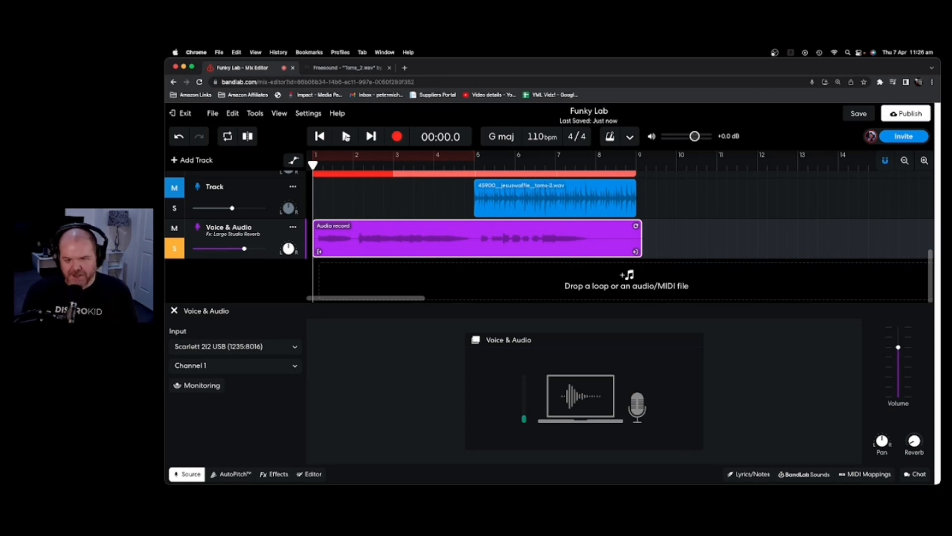
{"action": "left_click", "coordinate": [346, 137]}
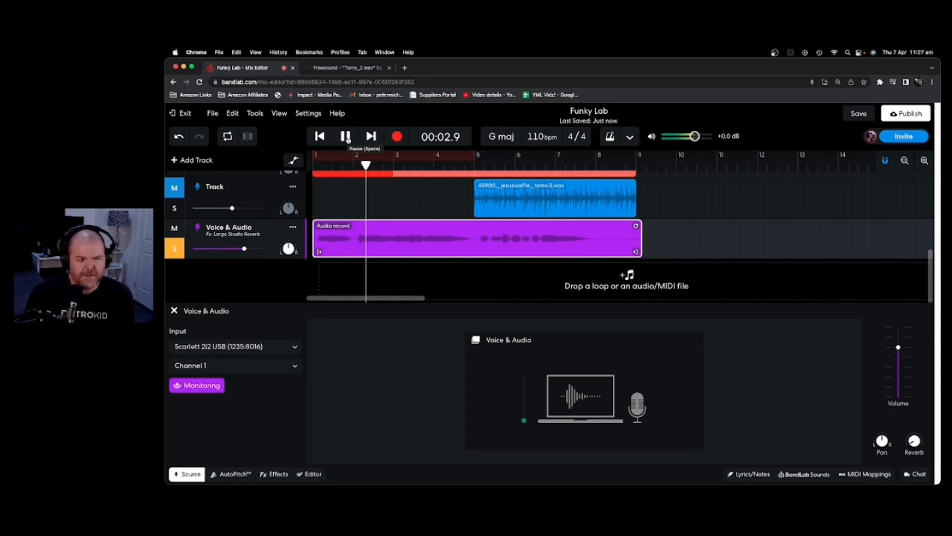
{"action": "left_click", "coordinate": [348, 139]}
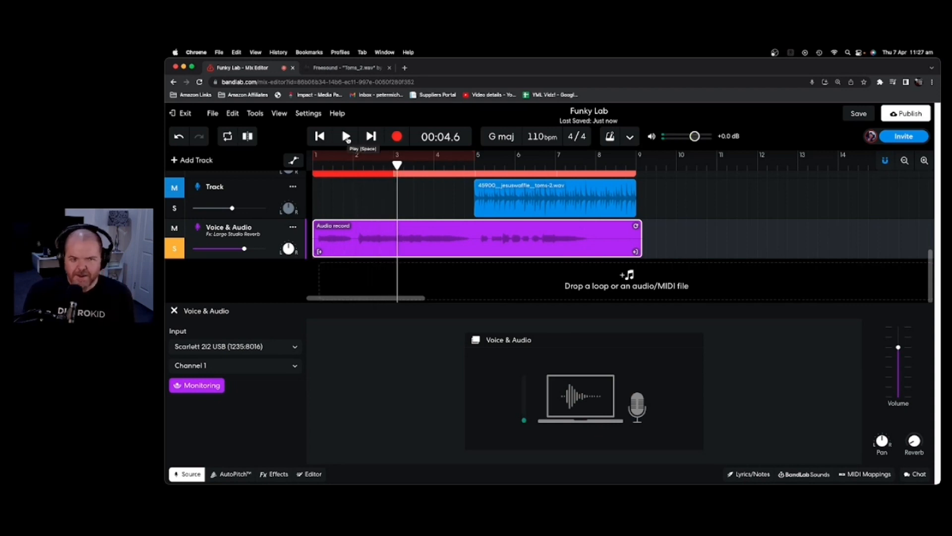
{"action": "left_click", "coordinate": [321, 137]}
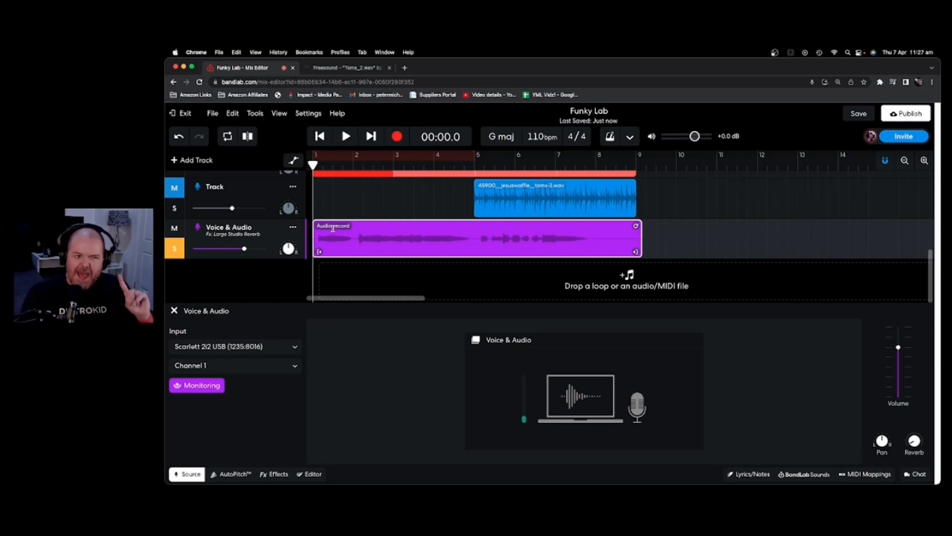
Reverse the Audio record clip in the editor, then restore it to play forwards.
{"action": "double_click", "coordinate": [373, 248]}
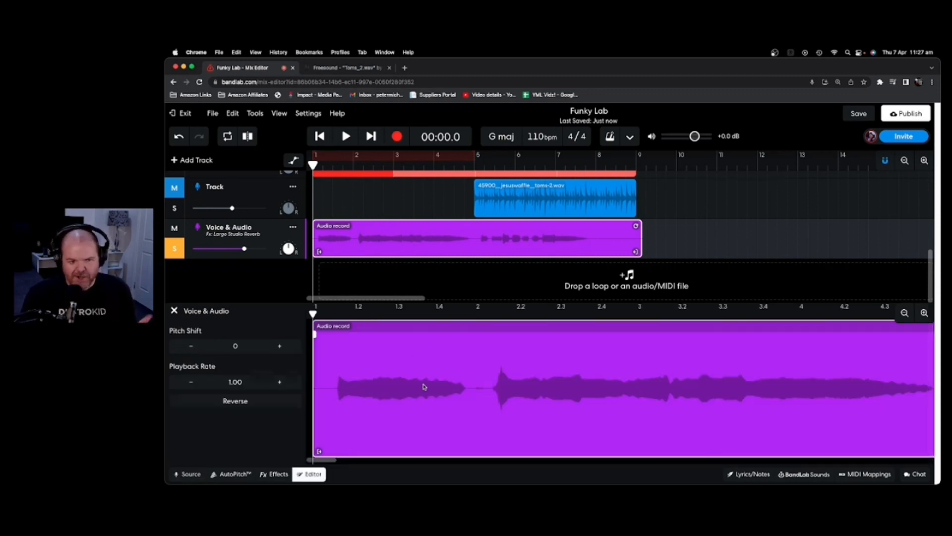
{"action": "left_click", "coordinate": [235, 401]}
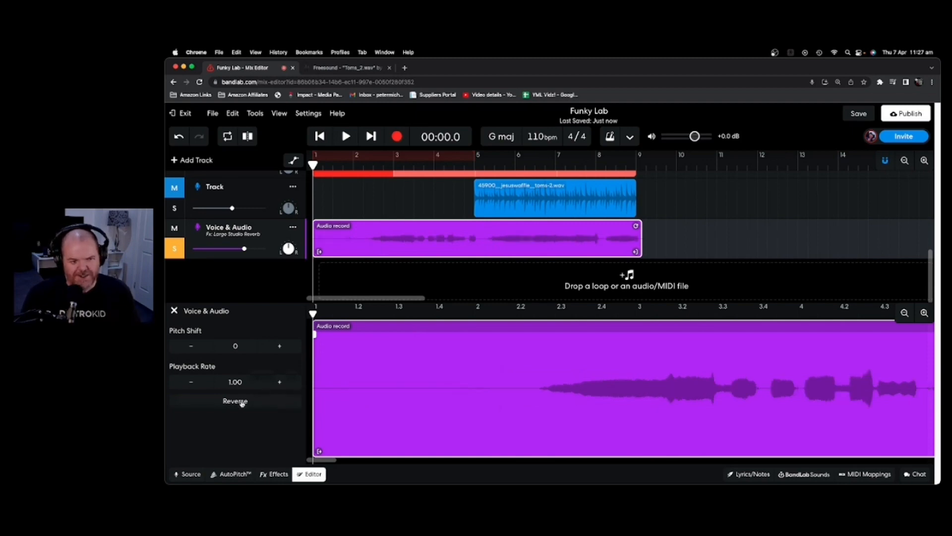
{"action": "left_click", "coordinate": [241, 402]}
Raise the clip's playback rate up to 1.40, then return it to 1.00.
{"action": "left_click", "coordinate": [280, 382]}
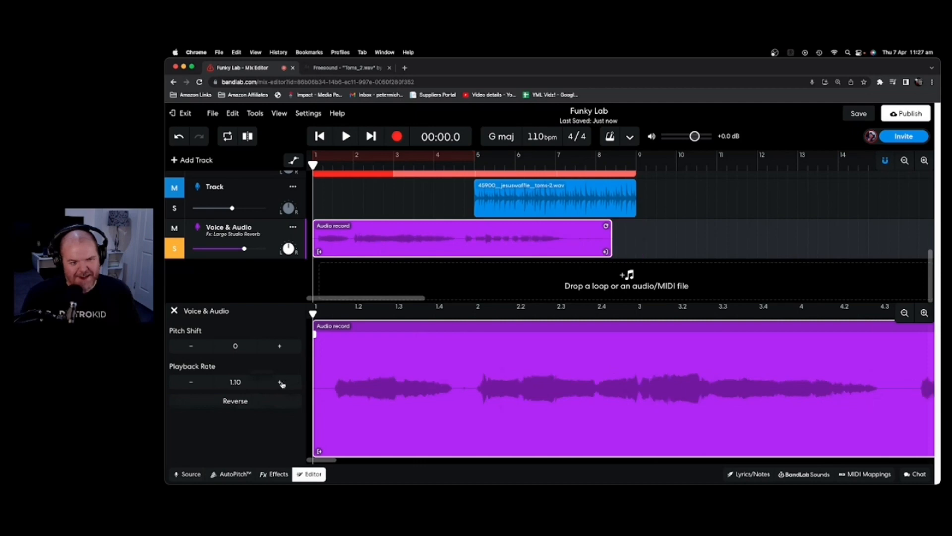
{"action": "left_click", "coordinate": [281, 383]}
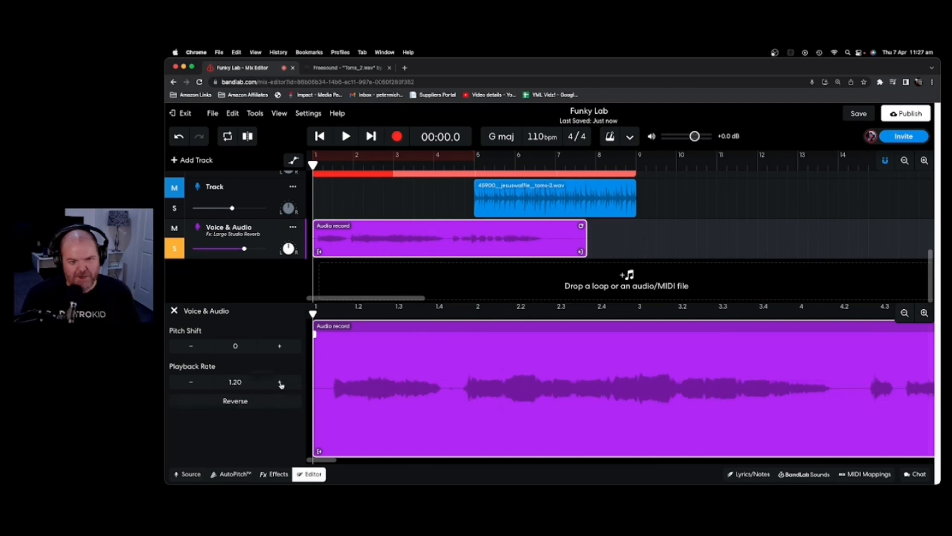
{"action": "left_click", "coordinate": [281, 383]}
{"action": "left_click", "coordinate": [281, 382]}
{"action": "left_click", "coordinate": [280, 382]}
{"action": "left_click", "coordinate": [193, 382]}
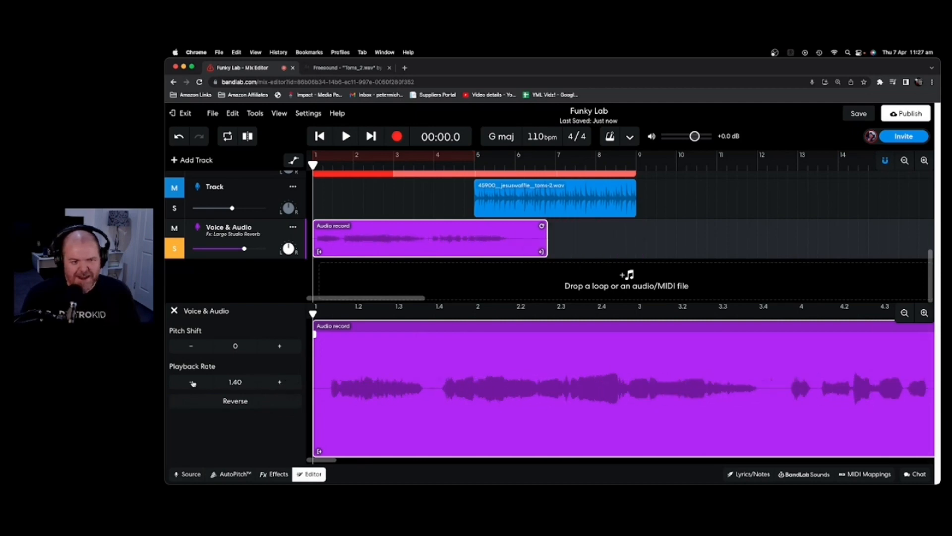
{"action": "left_click", "coordinate": [193, 383]}
{"action": "left_click", "coordinate": [193, 383]}
{"action": "left_click", "coordinate": [193, 383]}
{"action": "left_click", "coordinate": [193, 382]}
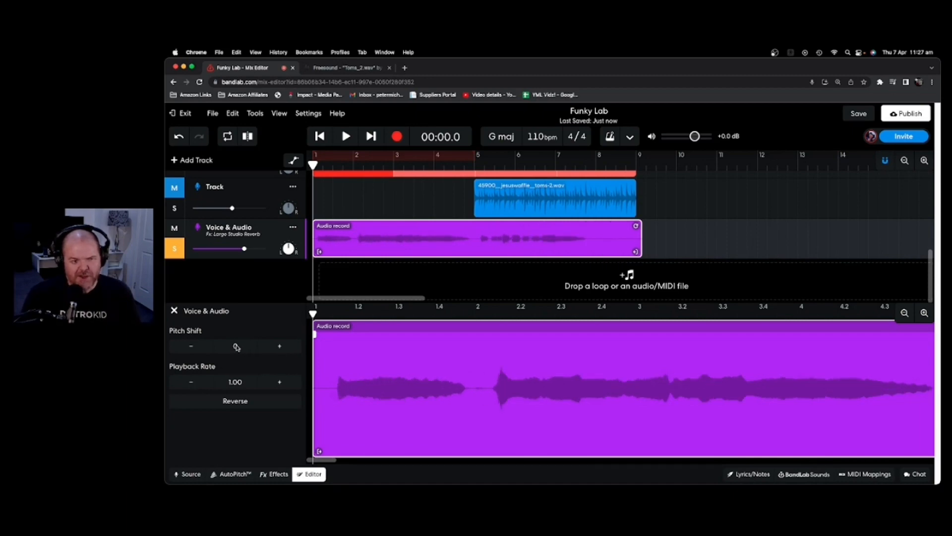
Raise the clip's pitch shift to 12 and play it to hear the result.
{"action": "left_click", "coordinate": [280, 347]}
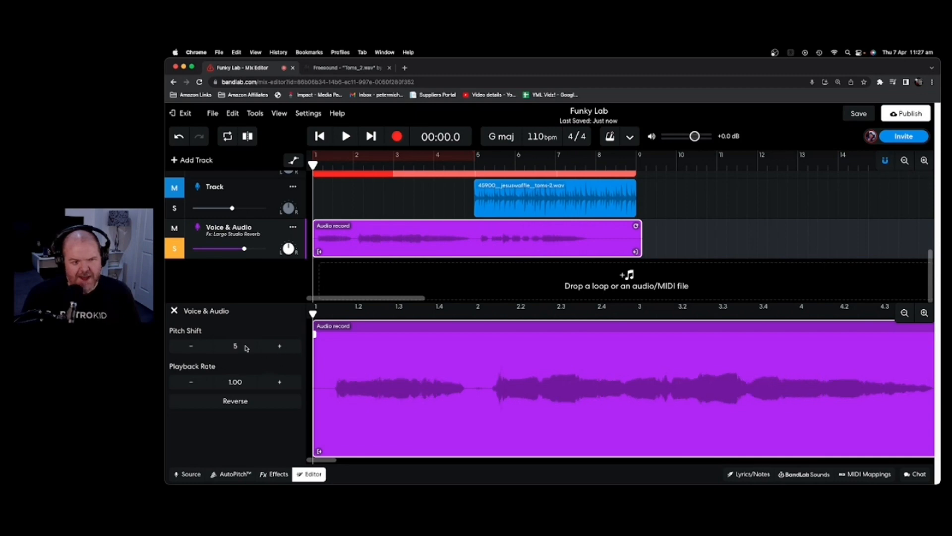
{"action": "left_click", "coordinate": [280, 348]}
{"action": "double_click", "coordinate": [280, 348]}
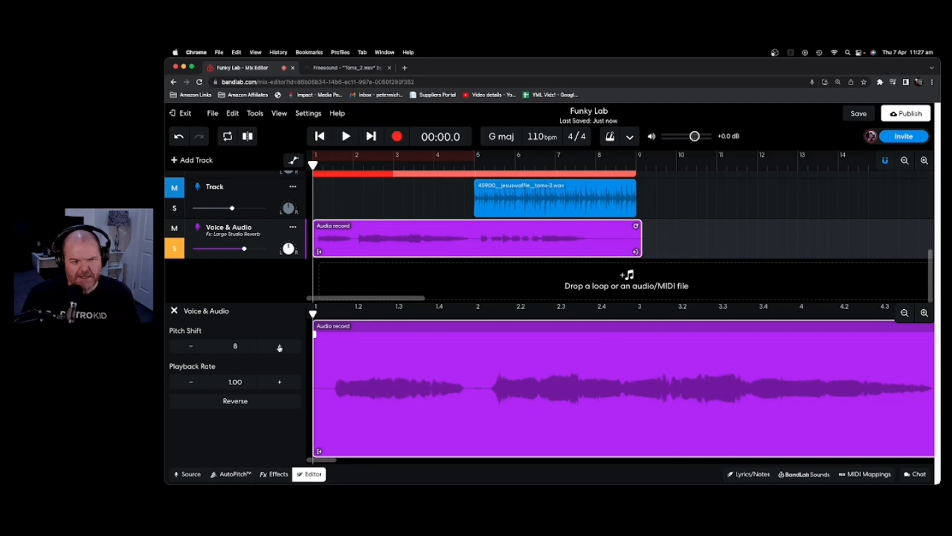
{"action": "double_click", "coordinate": [280, 348]}
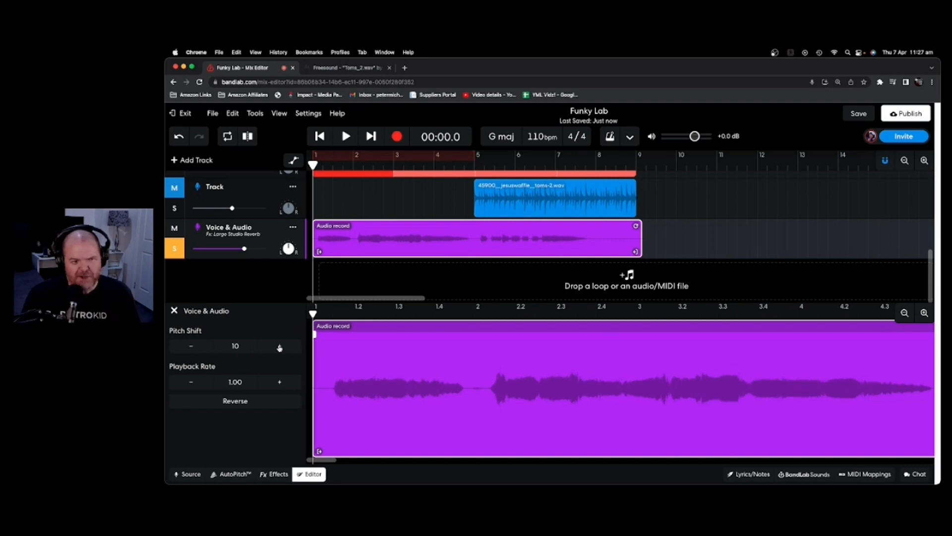
{"action": "left_click", "coordinate": [280, 347]}
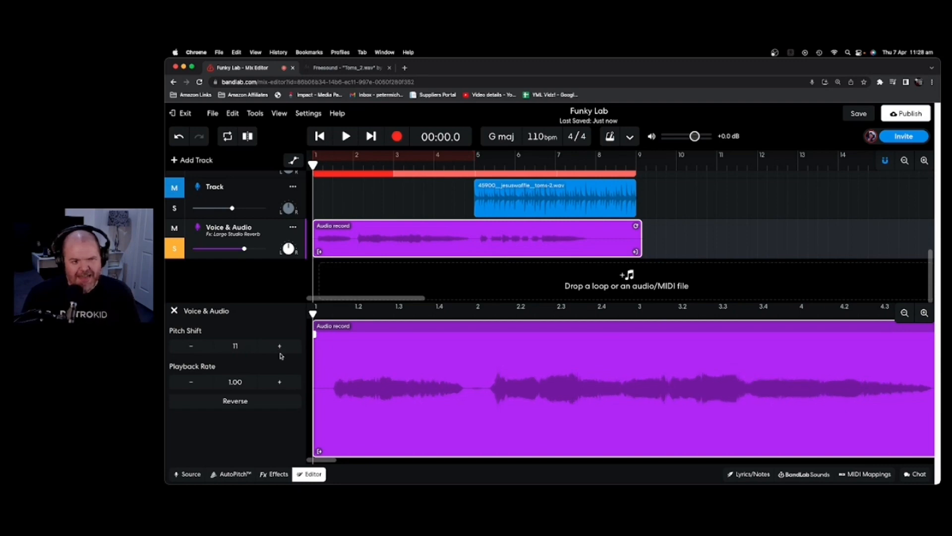
{"action": "left_click", "coordinate": [280, 350]}
{"action": "left_click", "coordinate": [174, 248]}
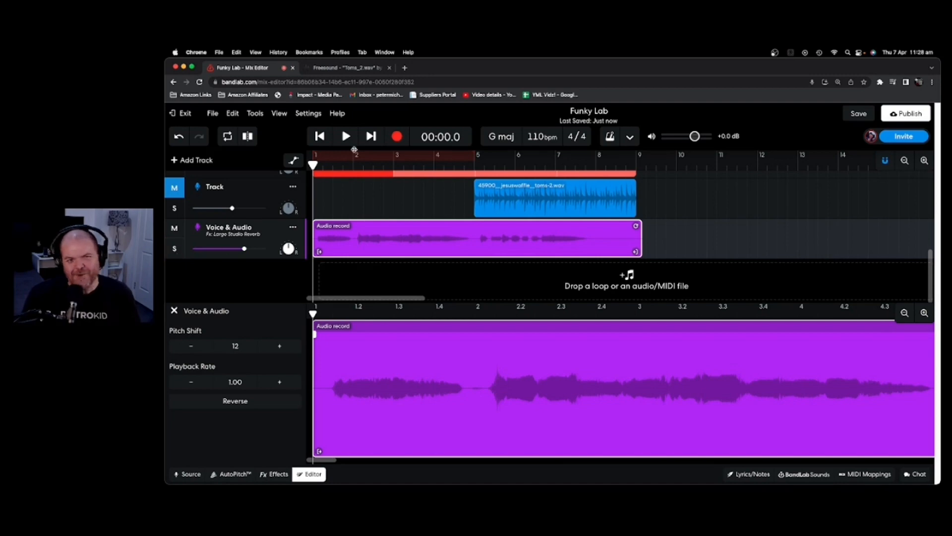
{"action": "left_click", "coordinate": [346, 136]}
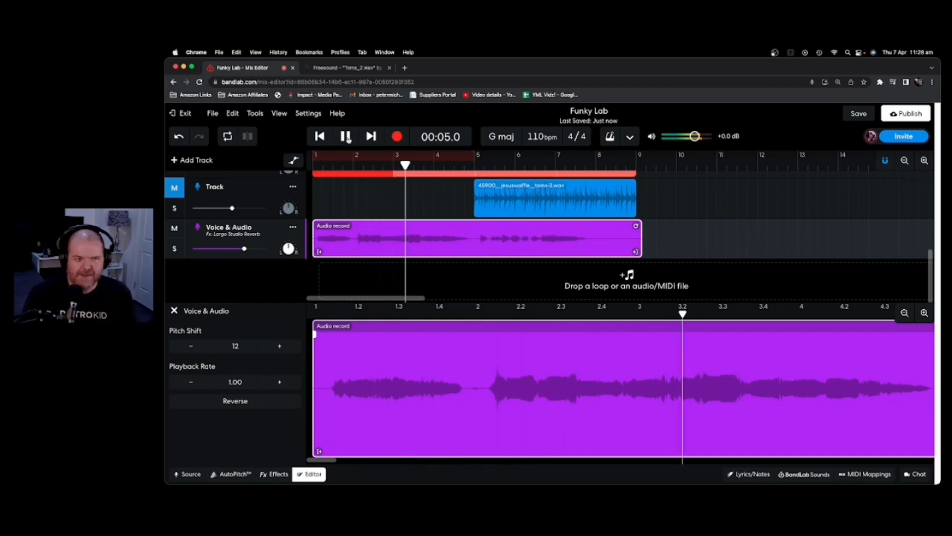
{"action": "left_click", "coordinate": [346, 137]}
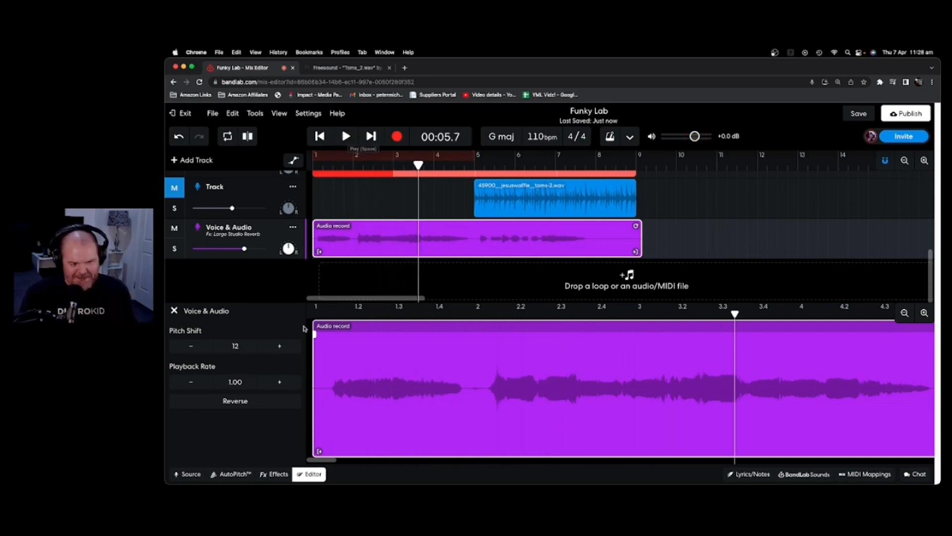
Lower the pitch shift from 12 back to 0 and bring up the AutoPitch settings.
{"action": "left_click", "coordinate": [191, 347]}
{"action": "left_click", "coordinate": [192, 348]}
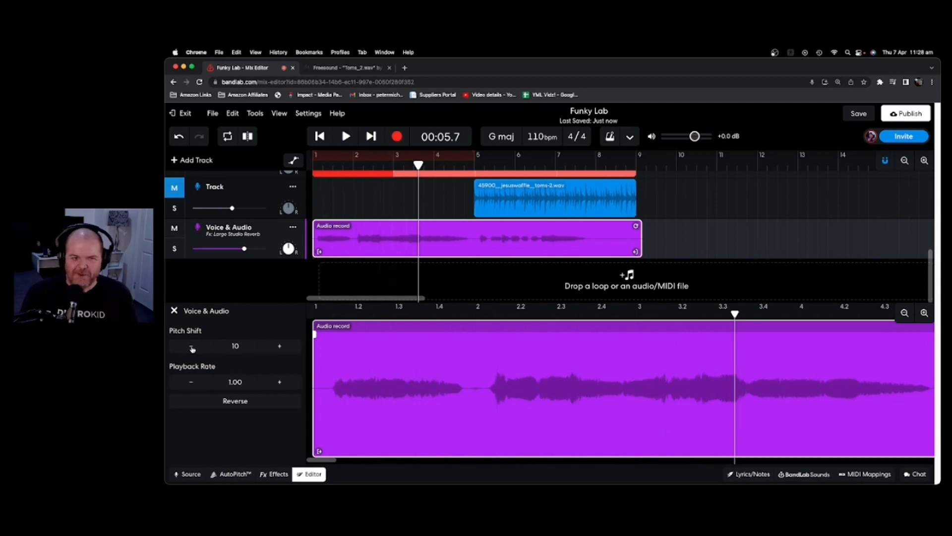
{"action": "left_click", "coordinate": [192, 349]}
{"action": "left_click", "coordinate": [192, 349]}
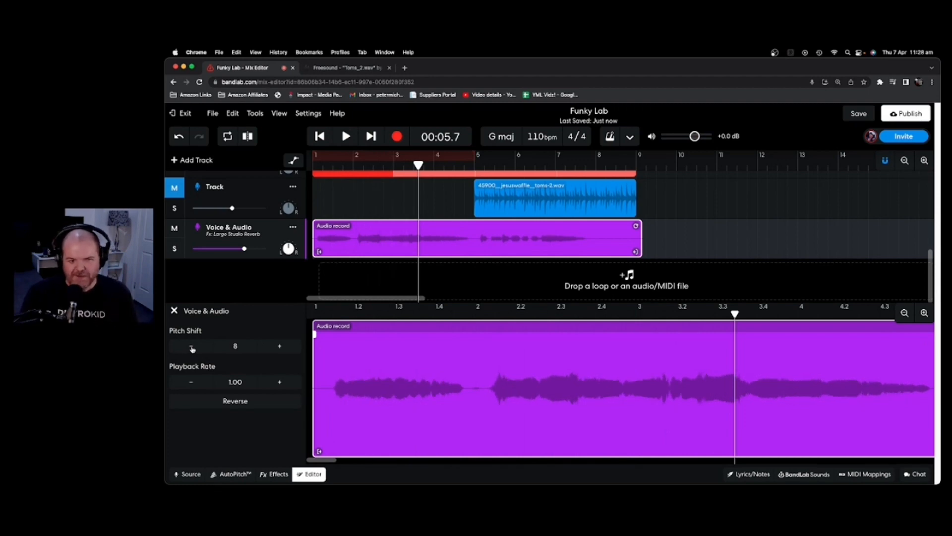
{"action": "left_click", "coordinate": [192, 349]}
{"action": "left_click", "coordinate": [192, 348]}
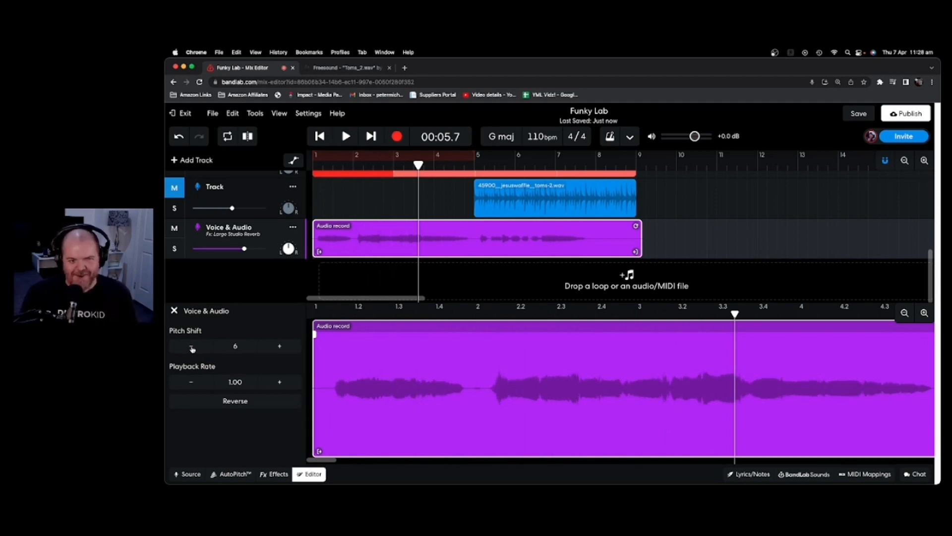
{"action": "left_click", "coordinate": [192, 349]}
{"action": "left_click", "coordinate": [192, 349]}
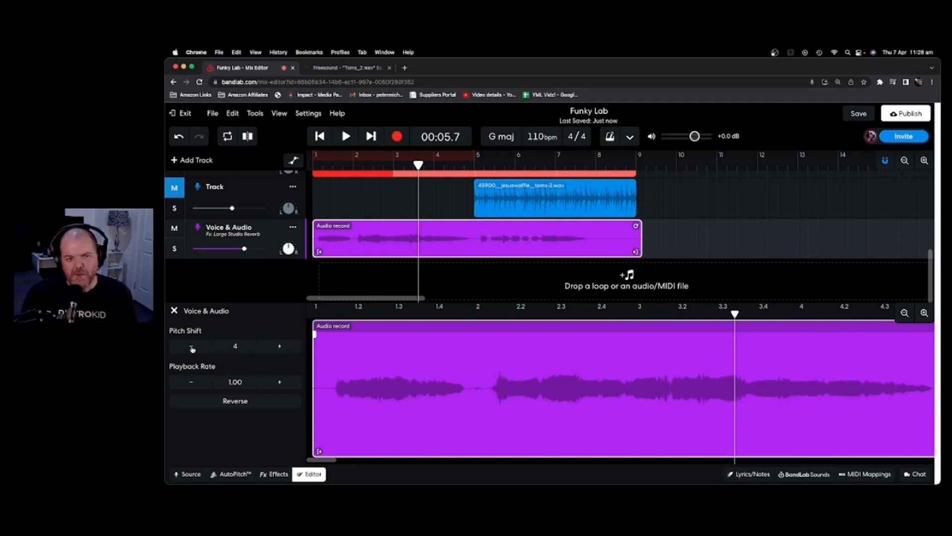
{"action": "left_click", "coordinate": [192, 349]}
{"action": "left_click", "coordinate": [192, 349]}
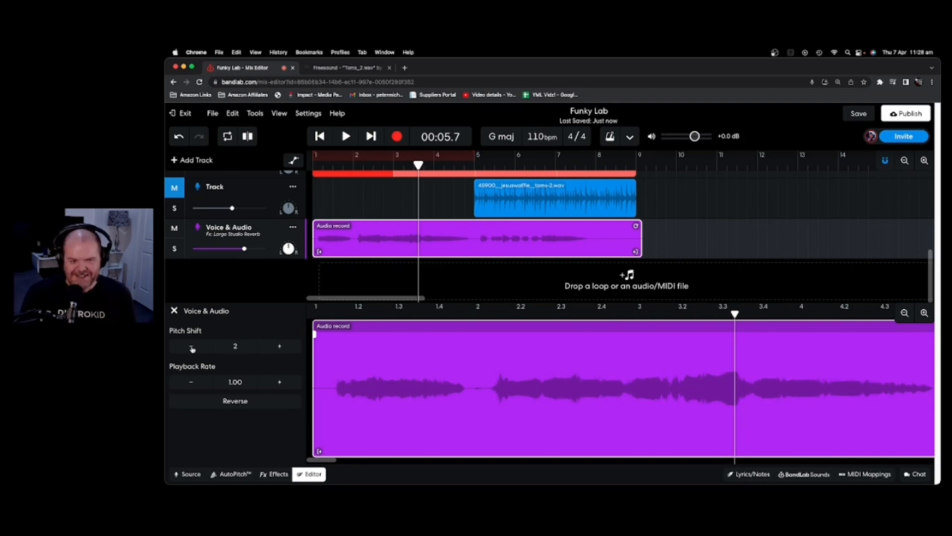
{"action": "left_click", "coordinate": [192, 349]}
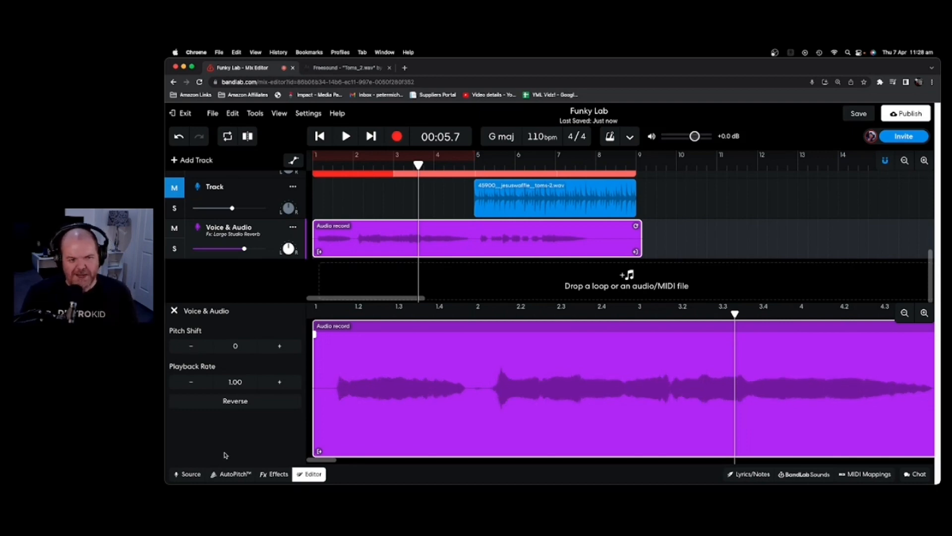
{"action": "left_click", "coordinate": [230, 474]}
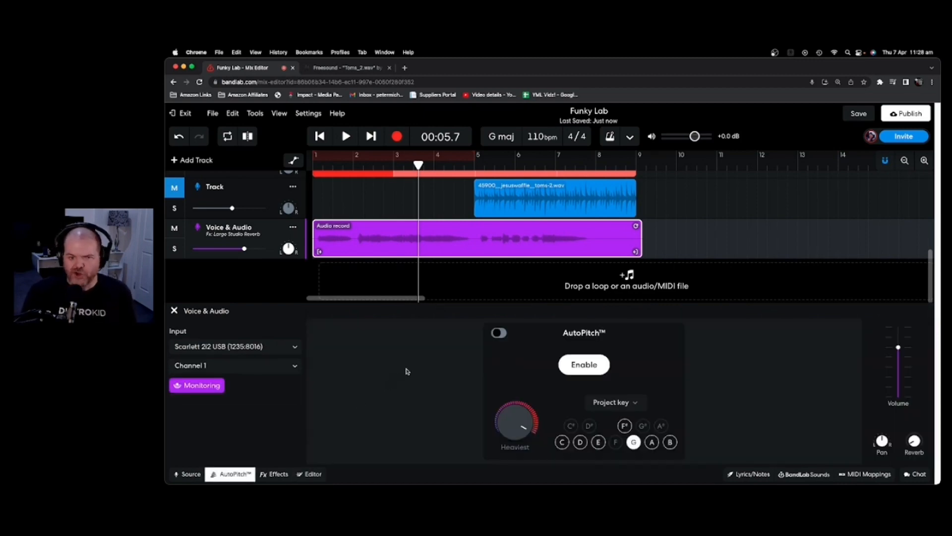
Solo the vocal, enable AutoPitch at Heaviest following the G major project key, and preview it.
{"action": "left_click", "coordinate": [181, 250]}
{"action": "left_click_drag", "start_coordinate": [418, 164], "coordinate": [305, 169]}
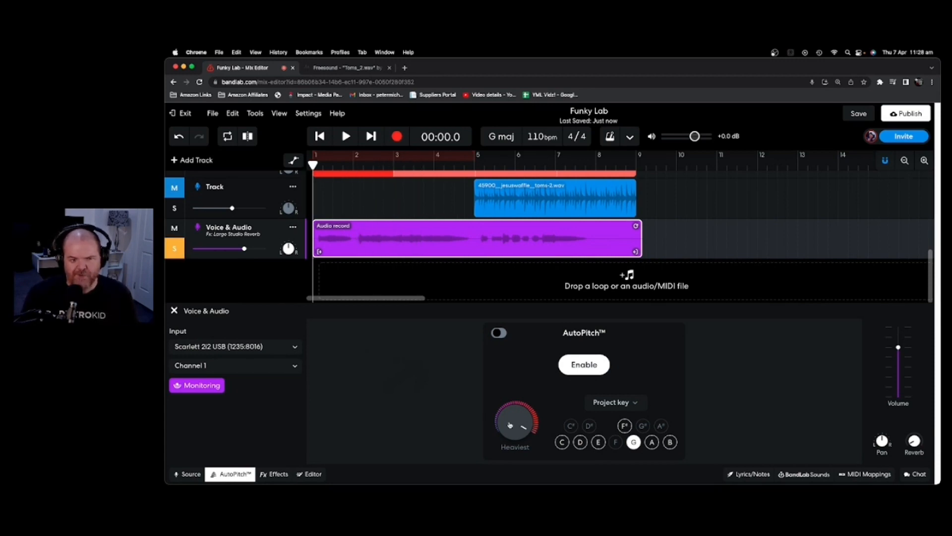
{"action": "left_click", "coordinate": [585, 367]}
{"action": "left_click", "coordinate": [497, 332]}
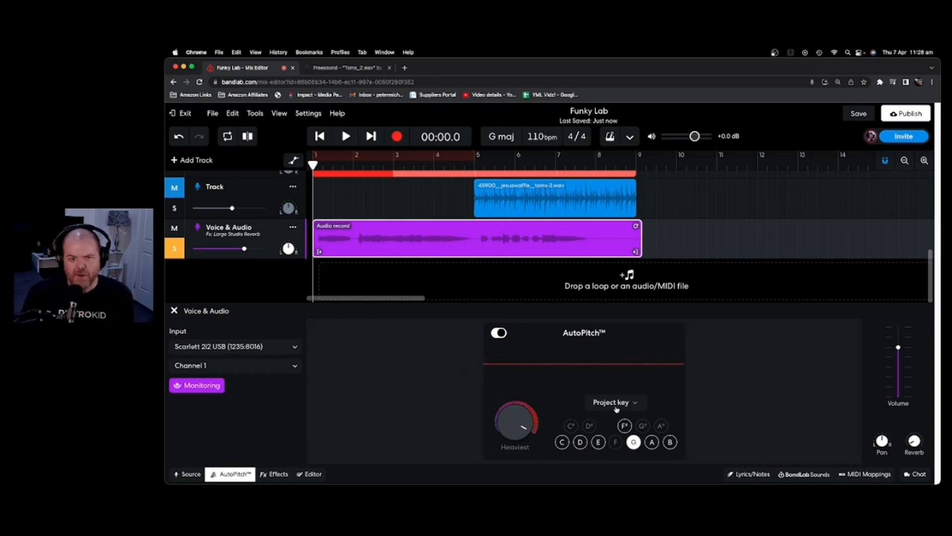
{"action": "left_click", "coordinate": [639, 404]}
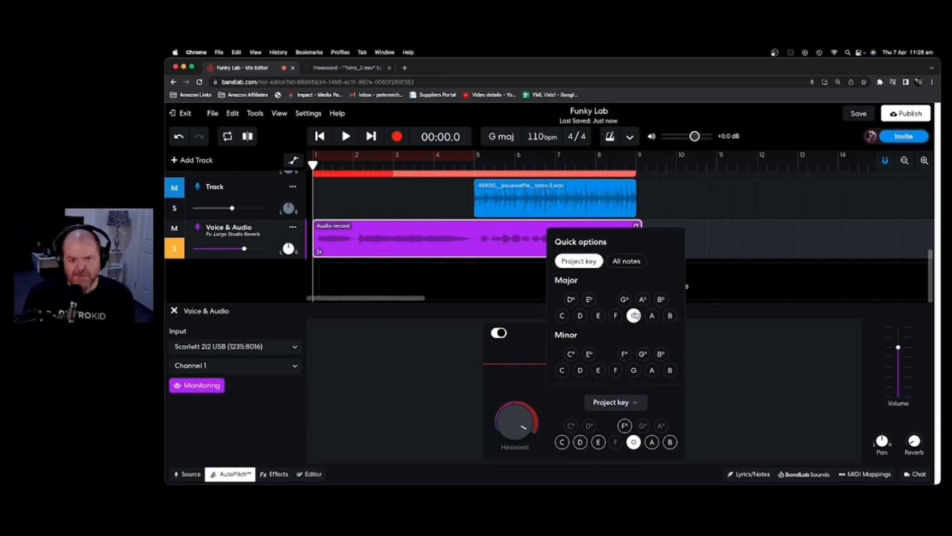
{"action": "left_click", "coordinate": [721, 353]}
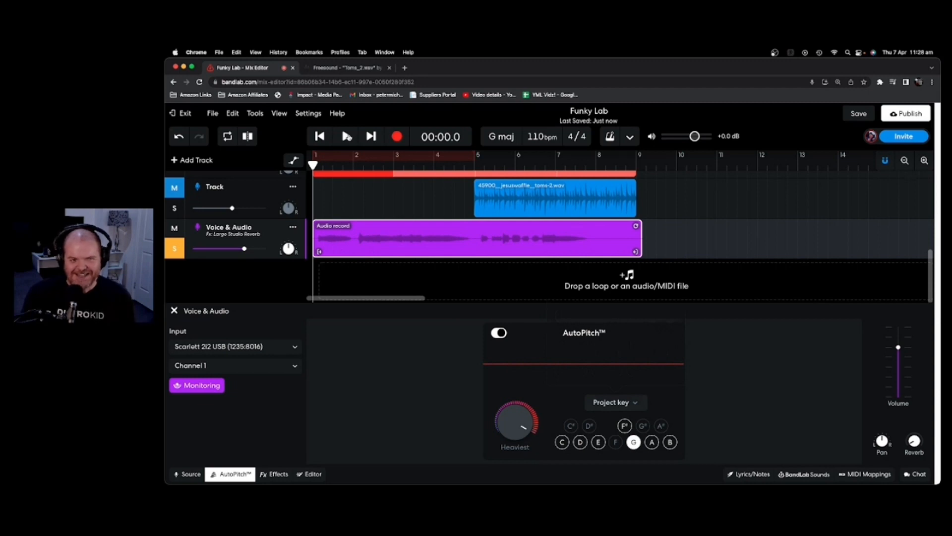
{"action": "left_click", "coordinate": [347, 136]}
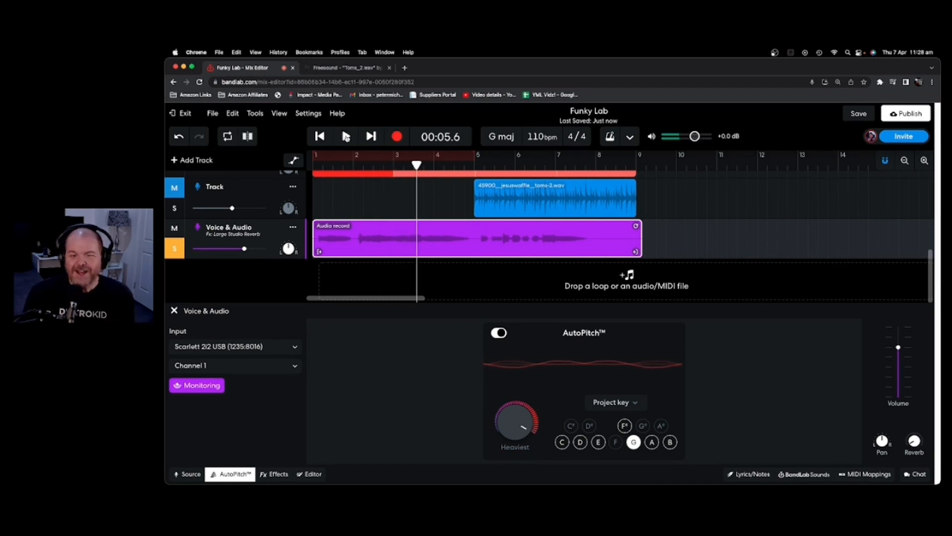
{"action": "left_click", "coordinate": [346, 137]}
{"action": "left_click", "coordinate": [320, 137]}
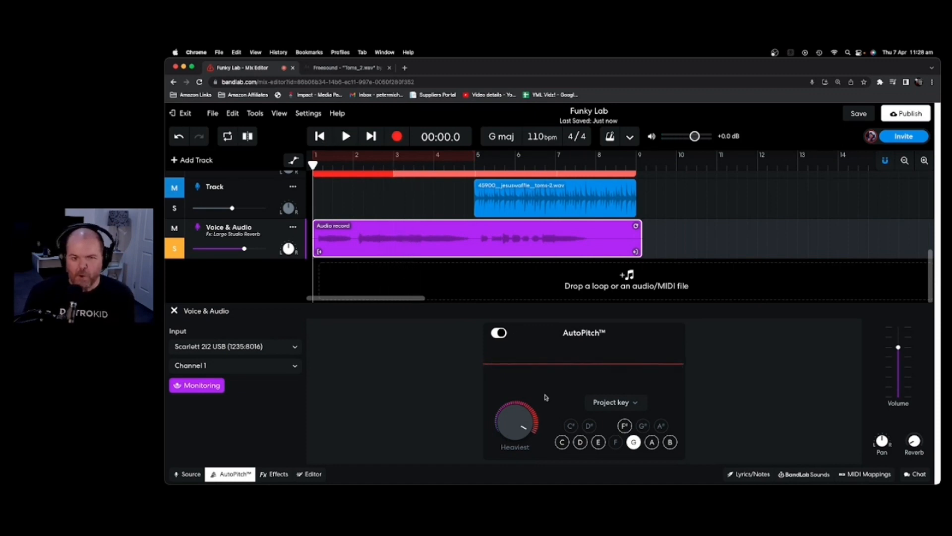
Dial AutoPitch down to Light, preview the vocal, and switch input monitoring off.
{"action": "left_click_drag", "start_coordinate": [514, 418], "coordinate": [512, 434]}
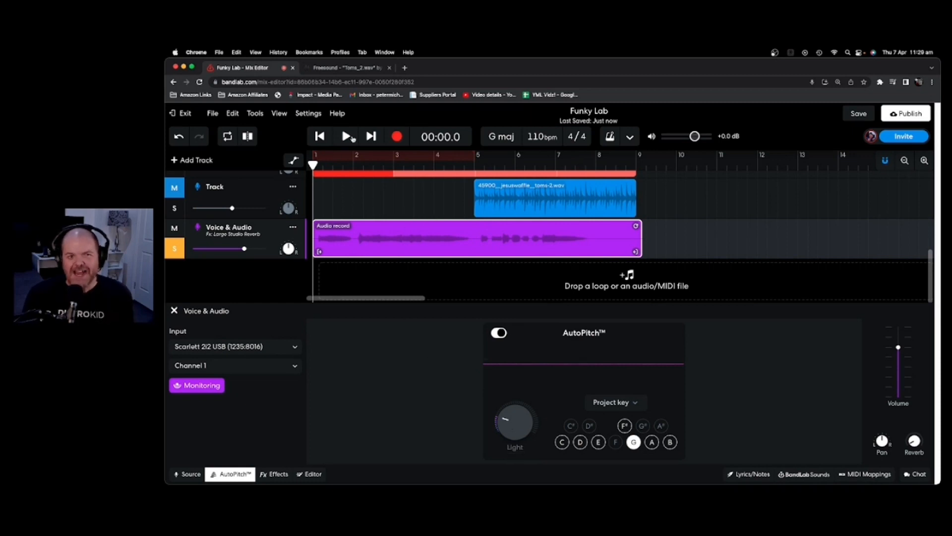
{"action": "left_click", "coordinate": [346, 136]}
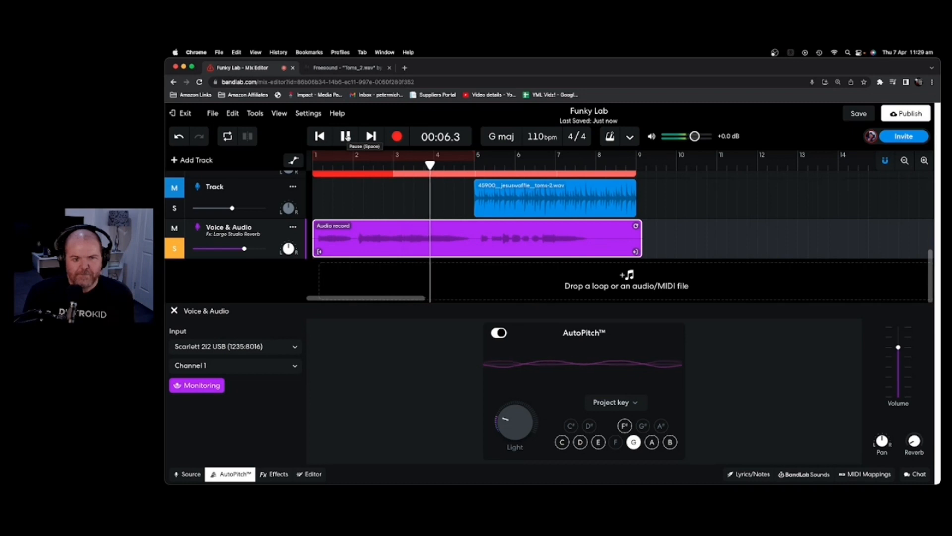
{"action": "left_click", "coordinate": [346, 136]}
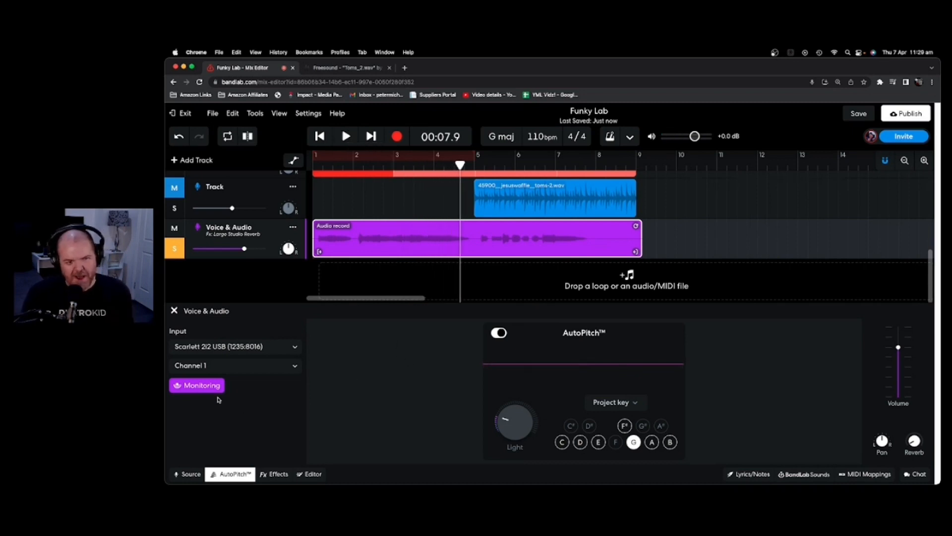
{"action": "left_click", "coordinate": [205, 389]}
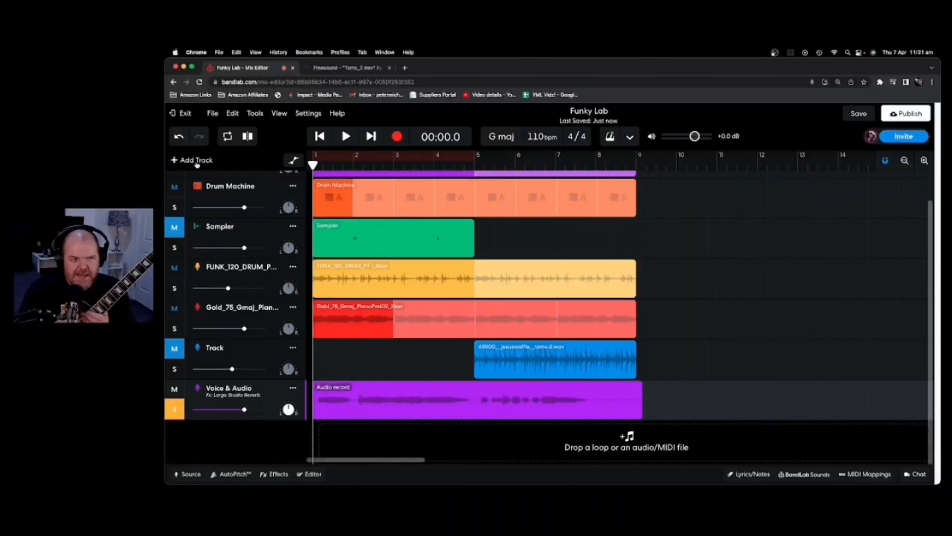
Add a Guitar track fed from Scarlett 2i2 Channel 2 with monitoring on.
{"action": "left_click", "coordinate": [196, 160]}
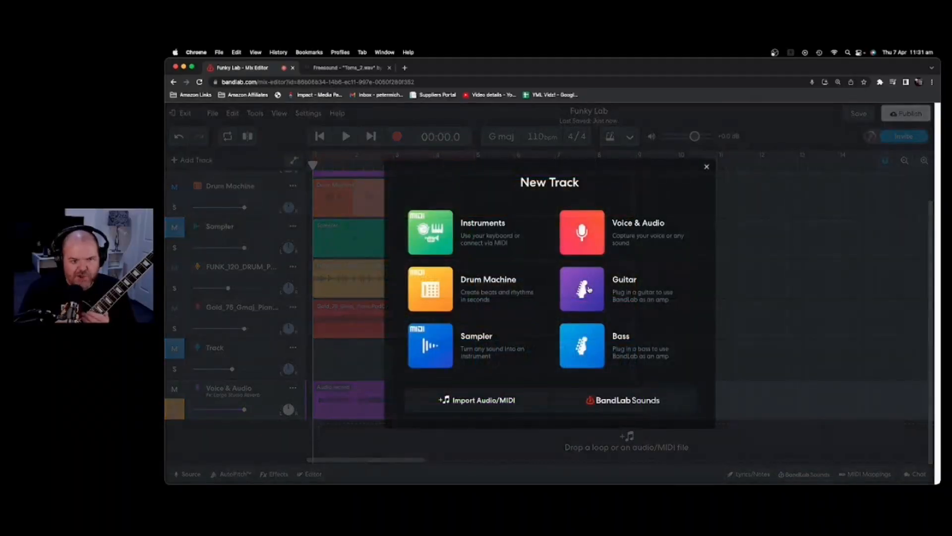
{"action": "left_click", "coordinate": [588, 289]}
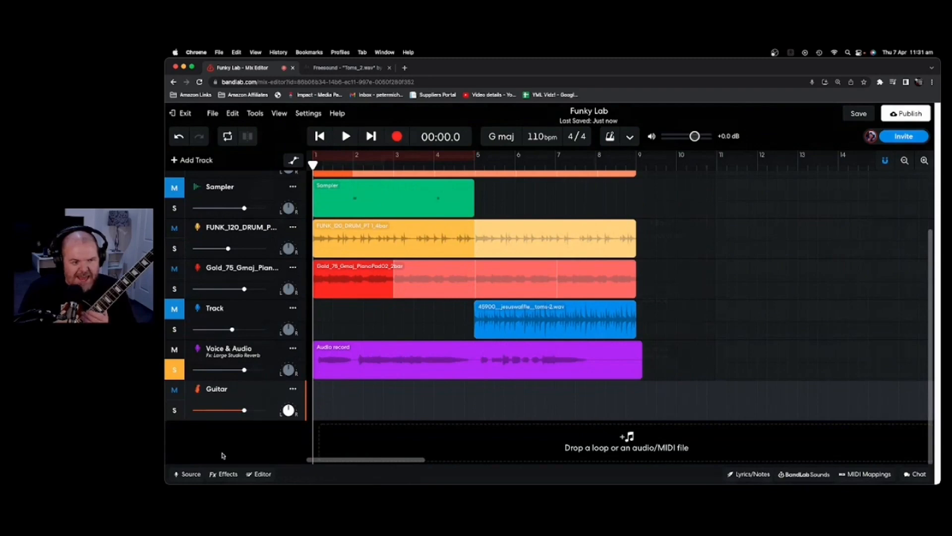
{"action": "left_click", "coordinate": [188, 474]}
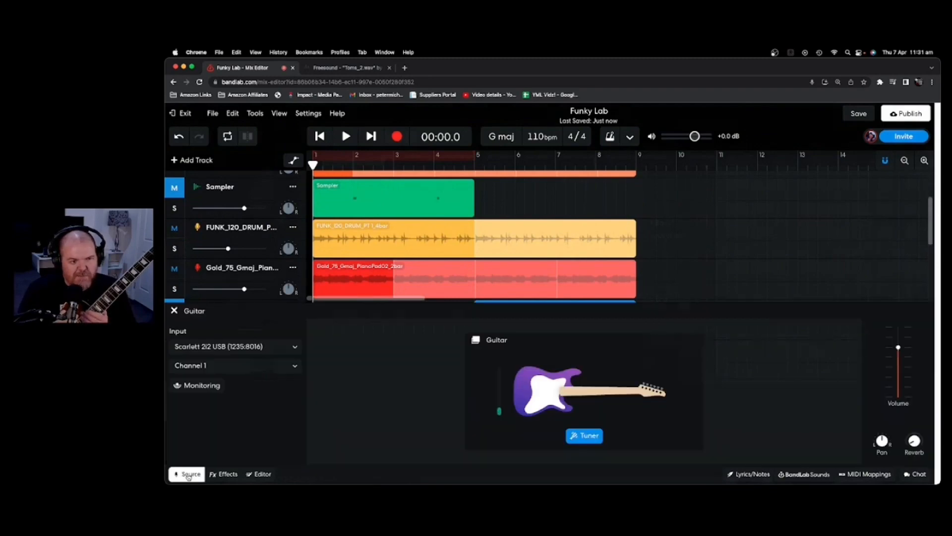
{"action": "left_click", "coordinate": [295, 368]}
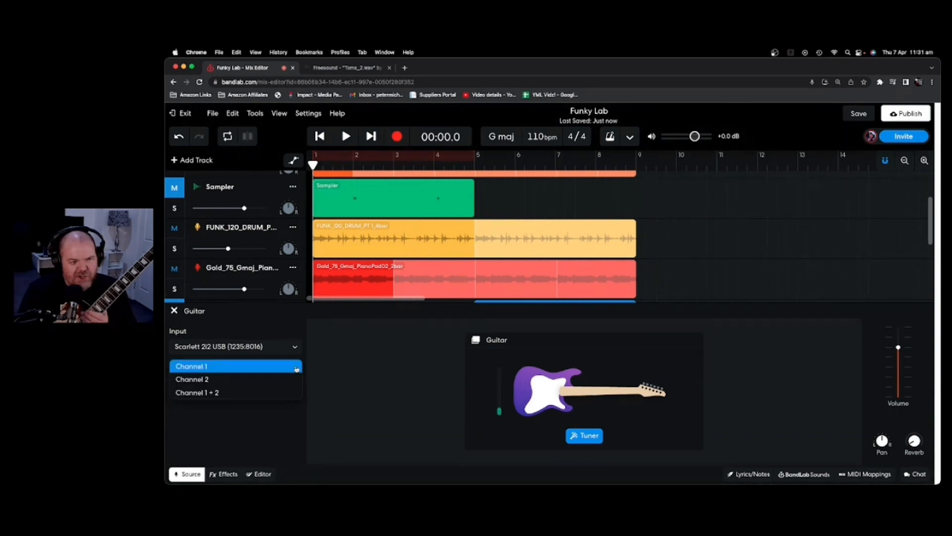
{"action": "left_click", "coordinate": [266, 381]}
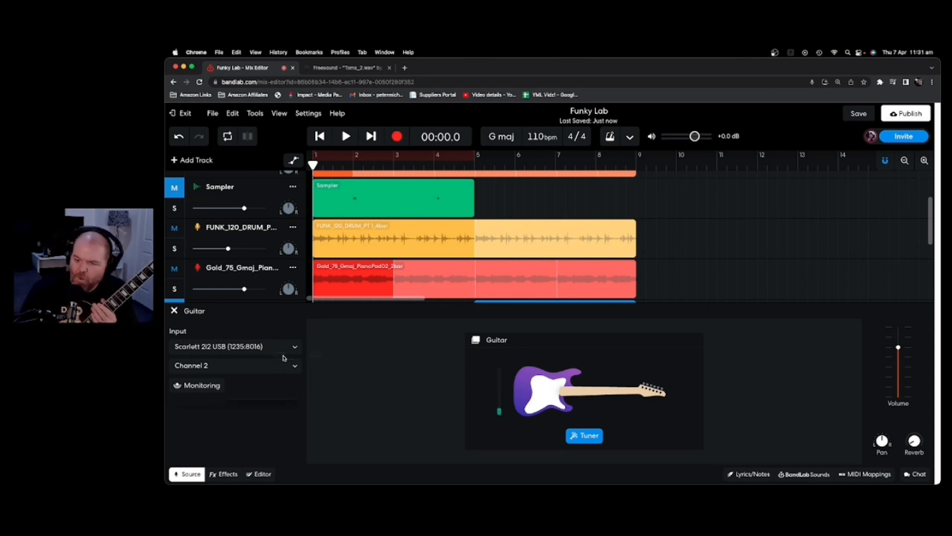
{"action": "left_click", "coordinate": [204, 385]}
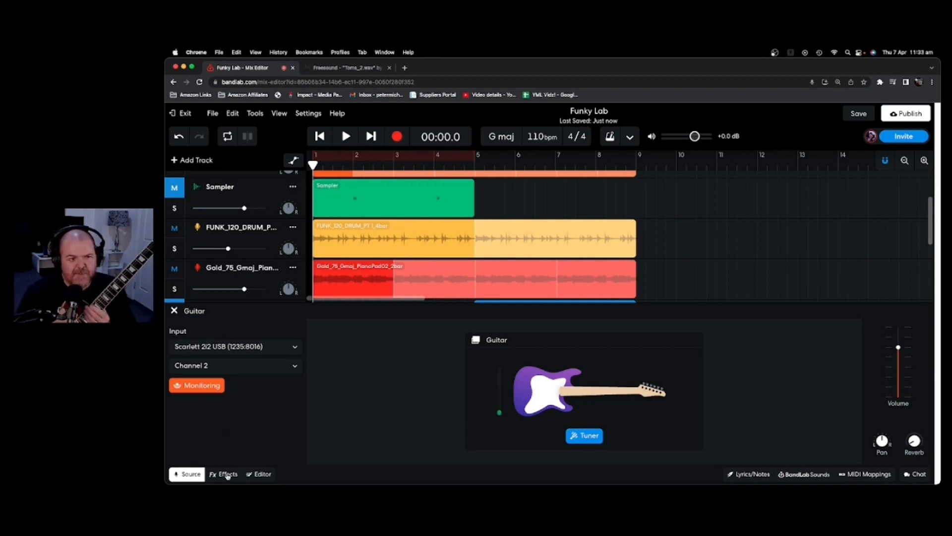
Apply the Ambient Clean effects preset to the Guitar track.
{"action": "left_click", "coordinate": [225, 474]}
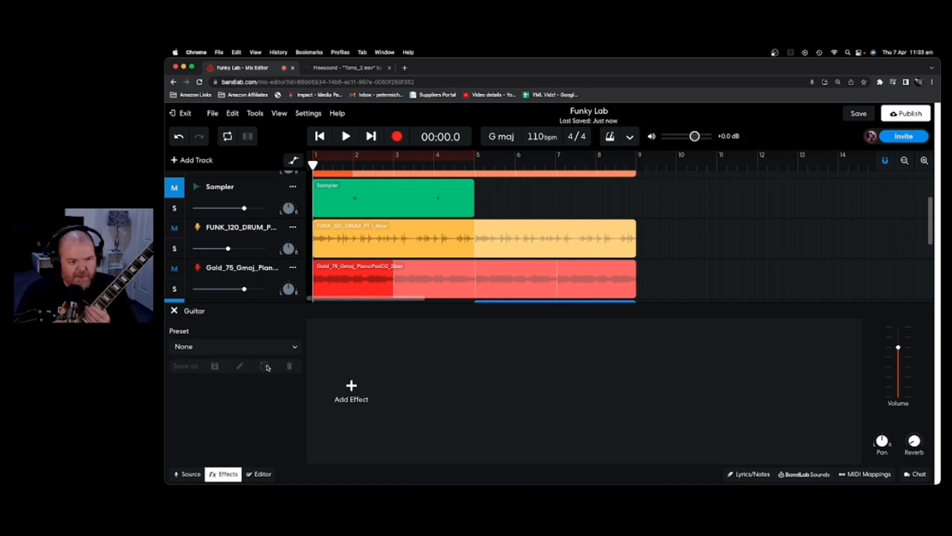
{"action": "left_click", "coordinate": [293, 347]}
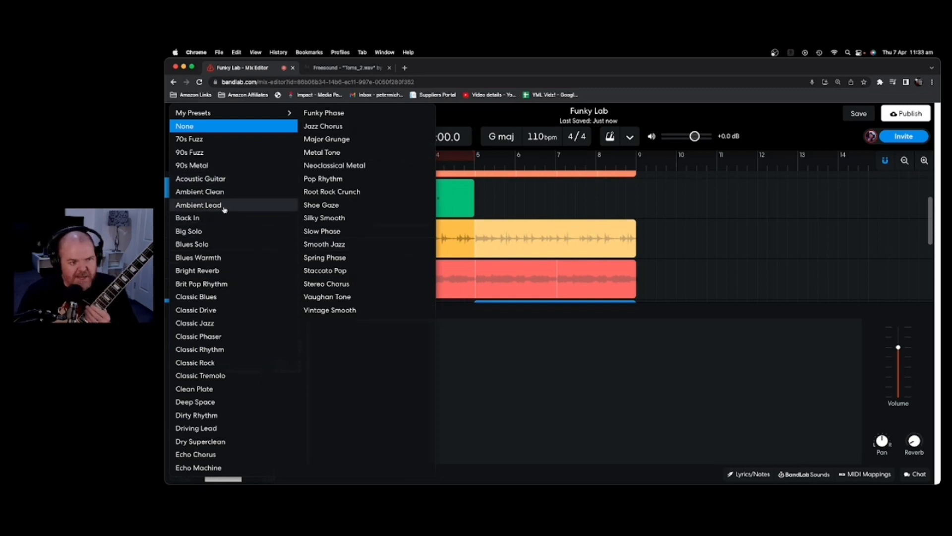
{"action": "left_click", "coordinate": [215, 192]}
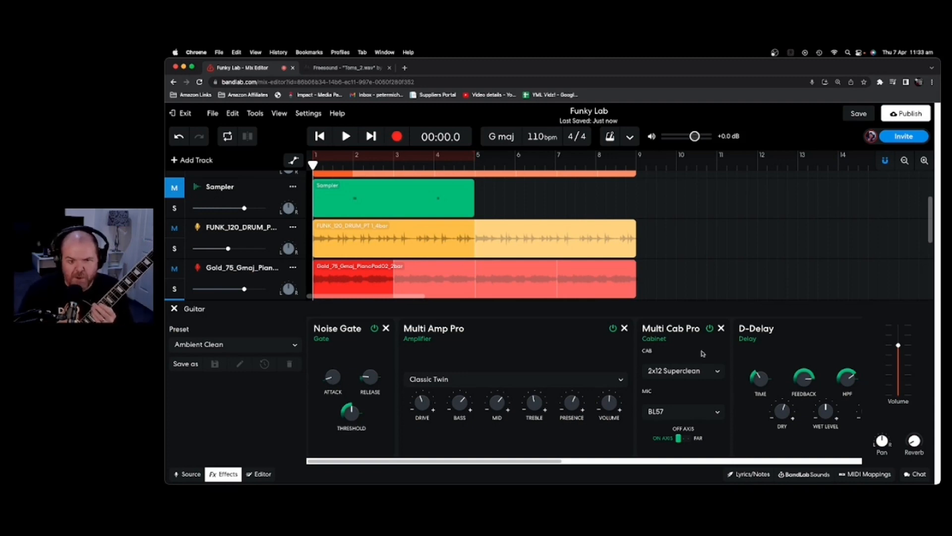
{"action": "left_click", "coordinate": [828, 461]}
{"action": "left_click", "coordinate": [831, 461]}
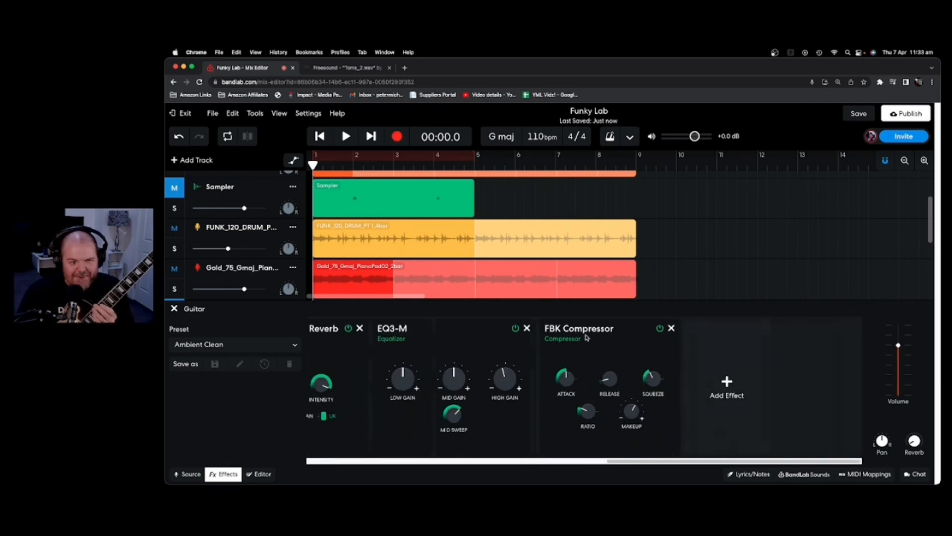
{"action": "left_click_drag", "start_coordinate": [640, 468], "coordinate": [323, 469]}
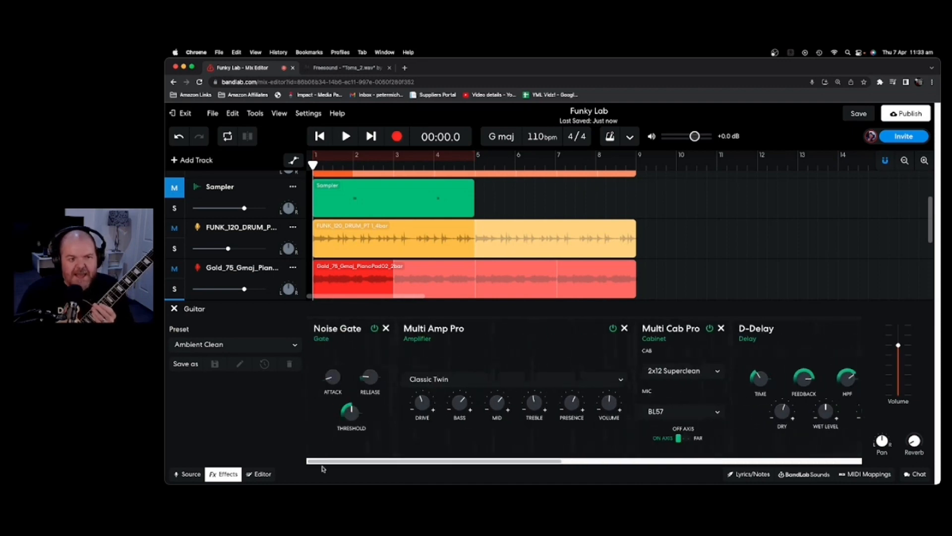
Switch the Guitar track to the Classic Jazz preset and close its settings panel.
{"action": "left_click", "coordinate": [292, 348]}
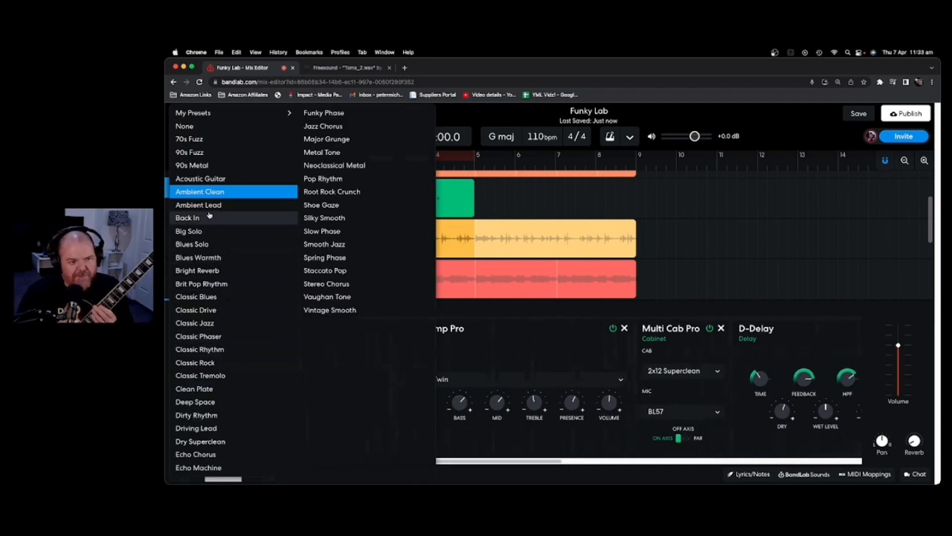
{"action": "left_click", "coordinate": [221, 323]}
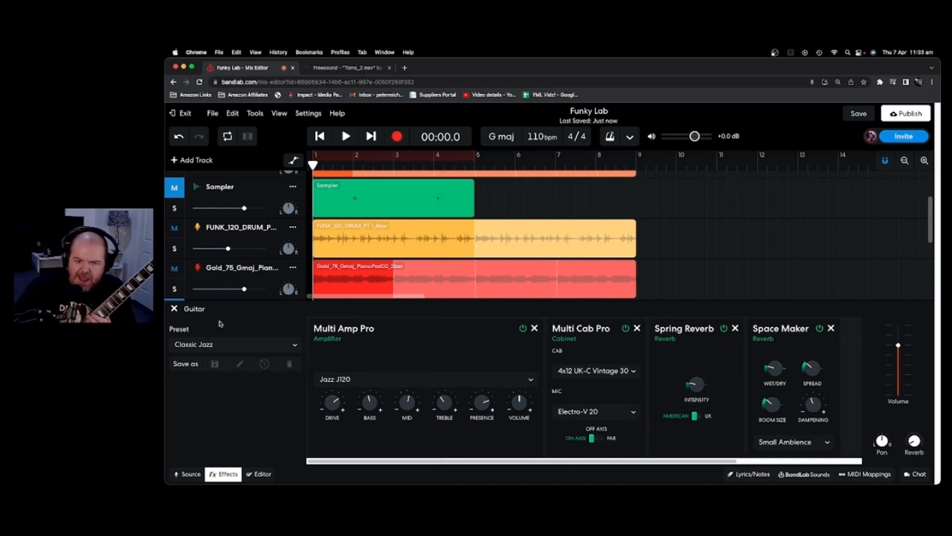
{"action": "left_click", "coordinate": [174, 310]}
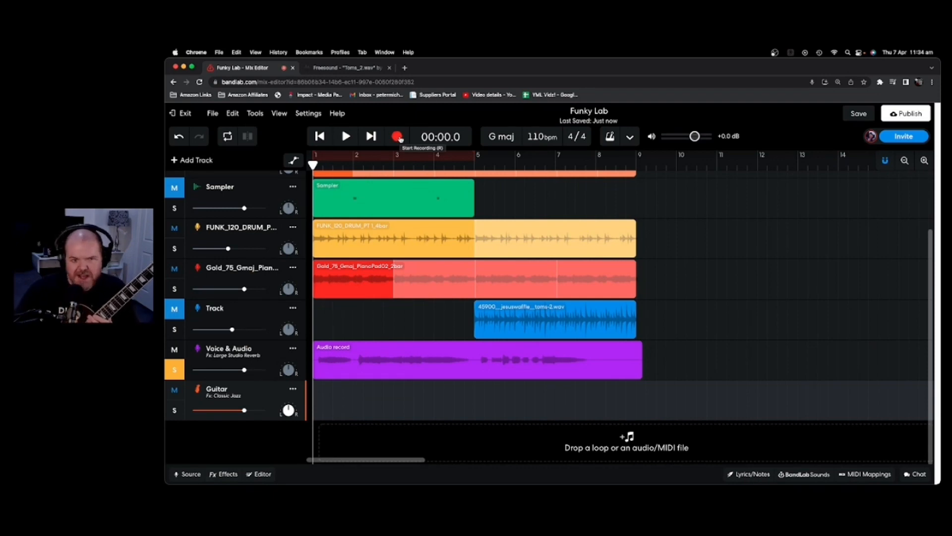
Record a guitar take onto the Guitar track spanning bars 1 to 5.
{"action": "left_click", "coordinate": [397, 137]}
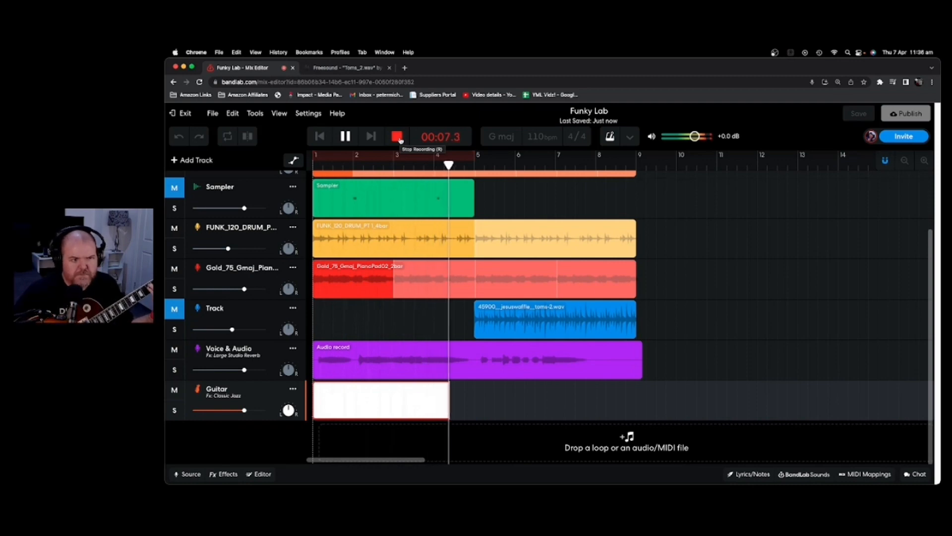
{"action": "left_click", "coordinate": [401, 140]}
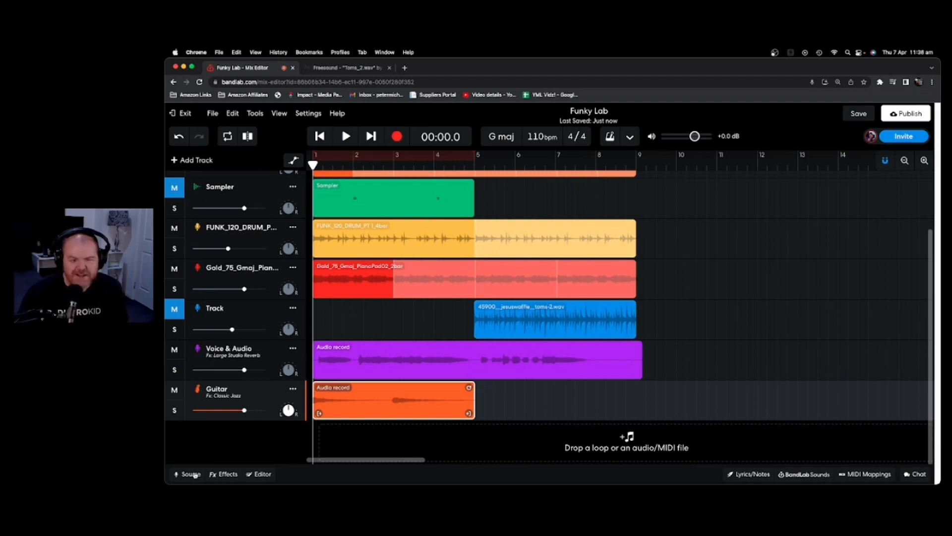
From the Guitar track's Source settings, tune the E string to 82.4 Hz, 0 cents with the Tuner.
{"action": "left_click", "coordinate": [220, 475]}
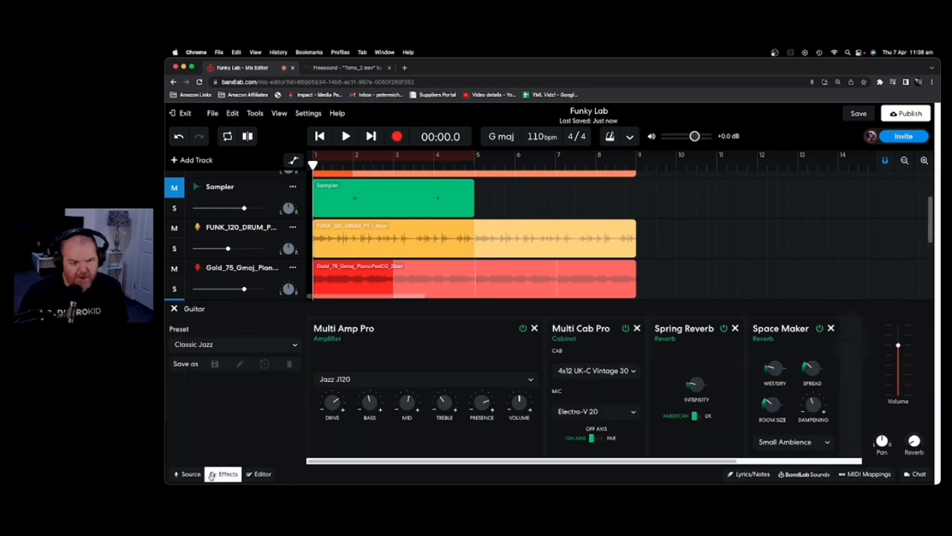
{"action": "left_click", "coordinate": [189, 474]}
{"action": "left_click", "coordinate": [587, 435]}
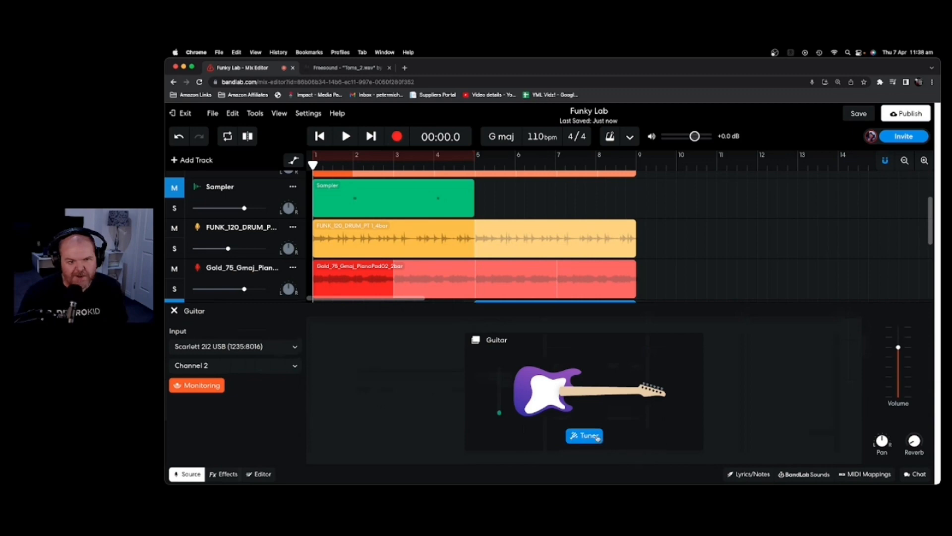
{"action": "left_click", "coordinate": [592, 437]}
{"action": "left_click", "coordinate": [592, 438]}
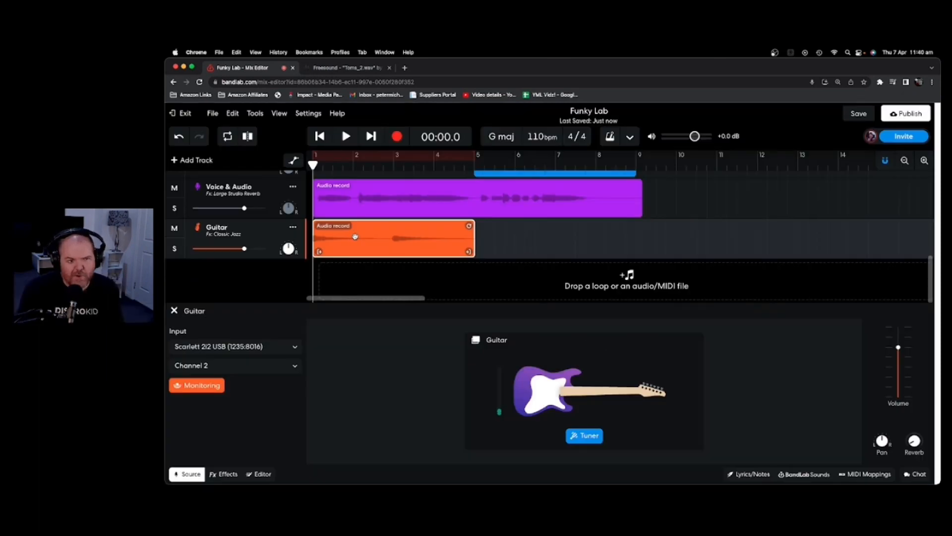
Delete the short guitar take and record a longer one reaching about bar 10.
{"action": "key", "text": "Delete"}
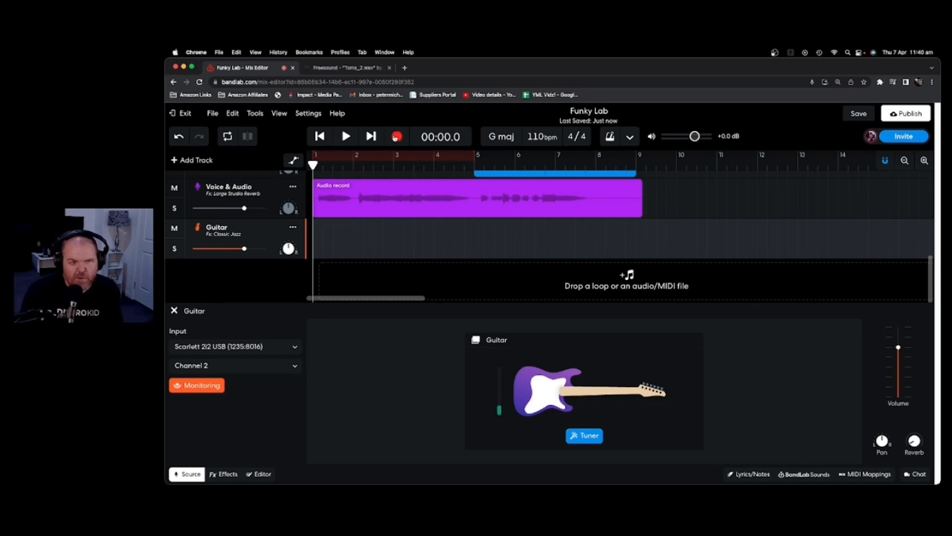
{"action": "left_click", "coordinate": [397, 137]}
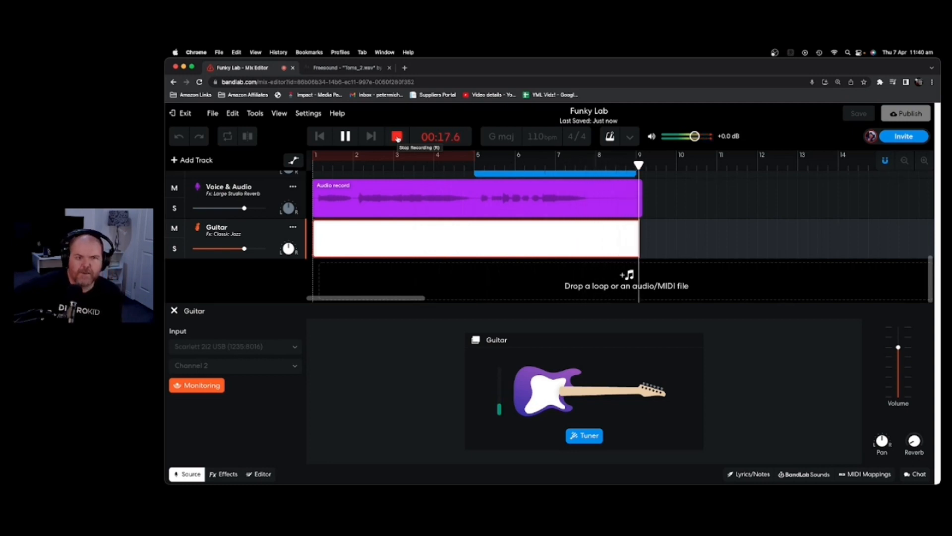
{"action": "left_click", "coordinate": [397, 137]}
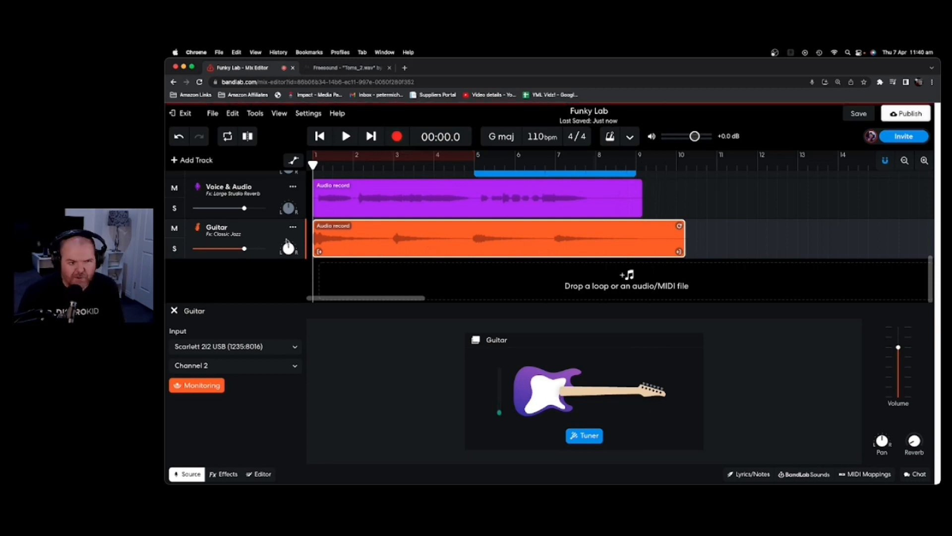
Solo the Guitar track and play back its take.
{"action": "left_click", "coordinate": [174, 248]}
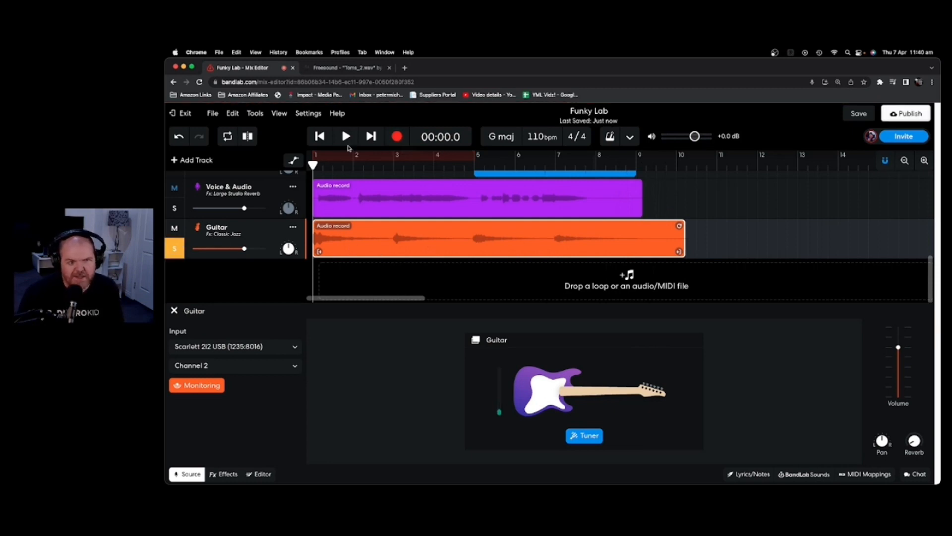
{"action": "left_click", "coordinate": [346, 137]}
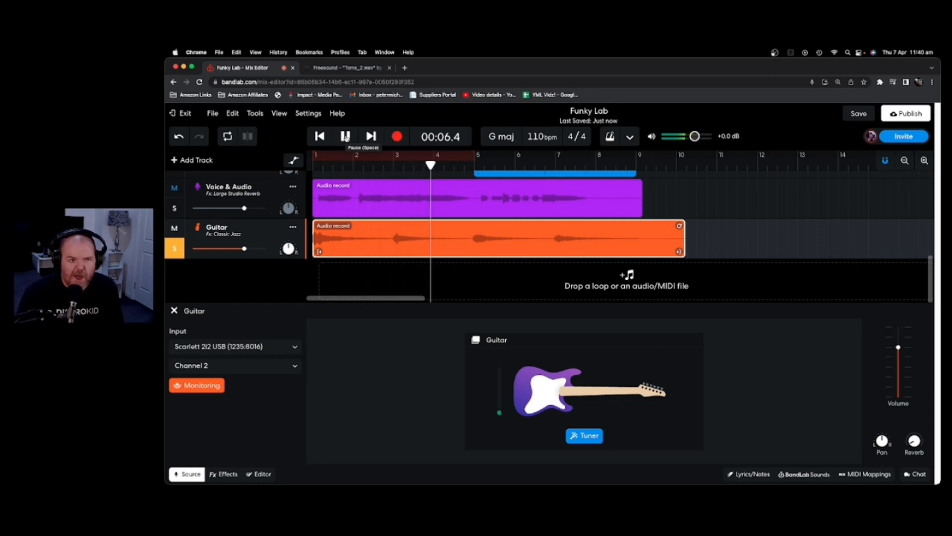
{"action": "left_click", "coordinate": [346, 137]}
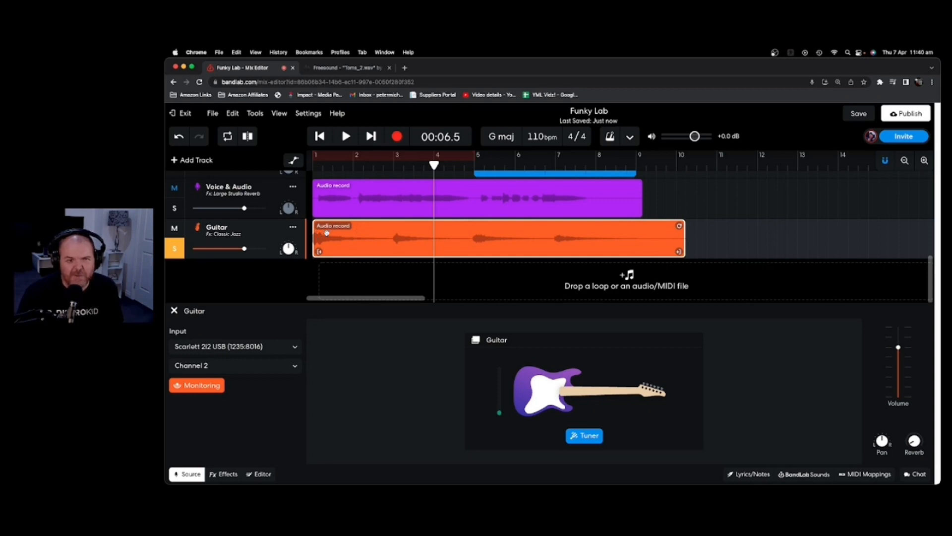
Close the guitar settings panel and marquee-select every clip across the tracks.
{"action": "scroll", "coordinate": [530, 204], "scroll_direction": "up", "scroll_amount": 5}
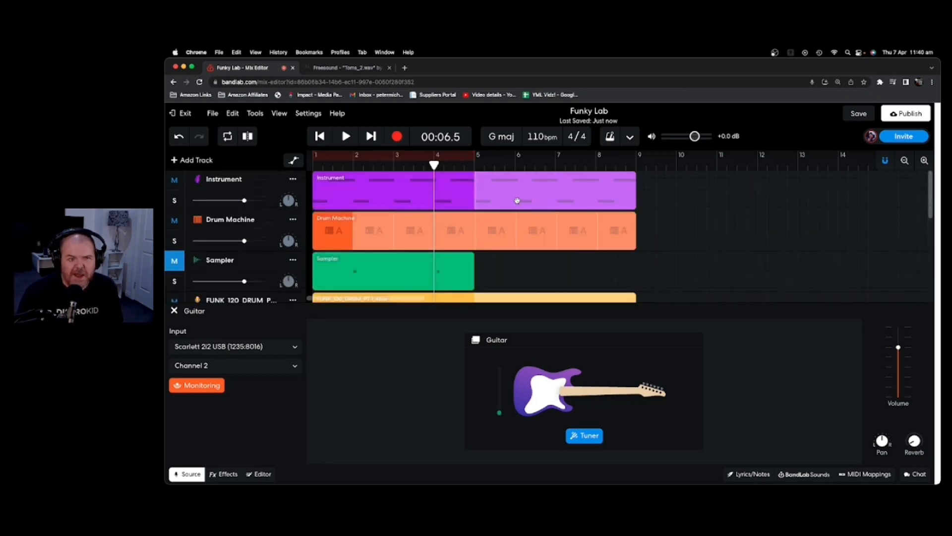
{"action": "left_click", "coordinate": [174, 313]}
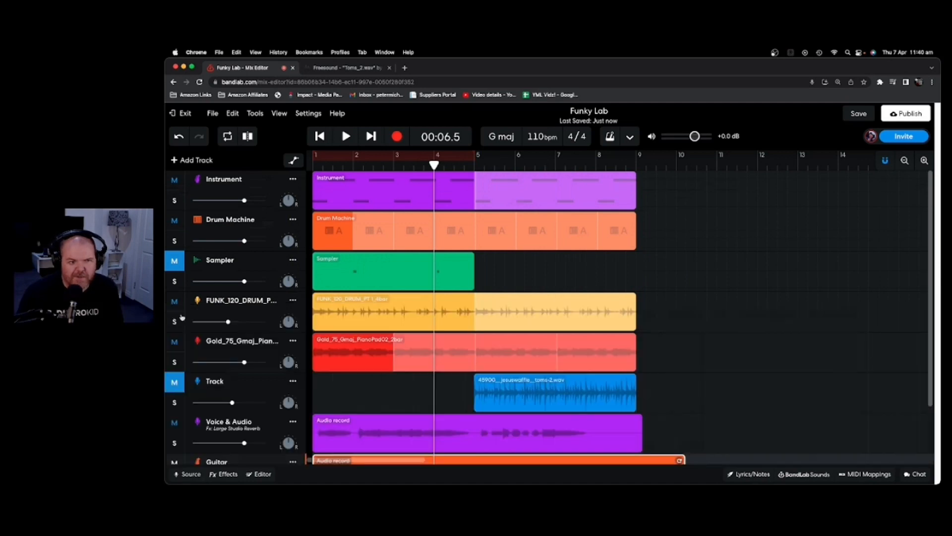
{"action": "scroll", "coordinate": [602, 238], "scroll_direction": "down", "scroll_amount": 4}
{"action": "scroll", "coordinate": [703, 292], "scroll_direction": "up", "scroll_amount": 2}
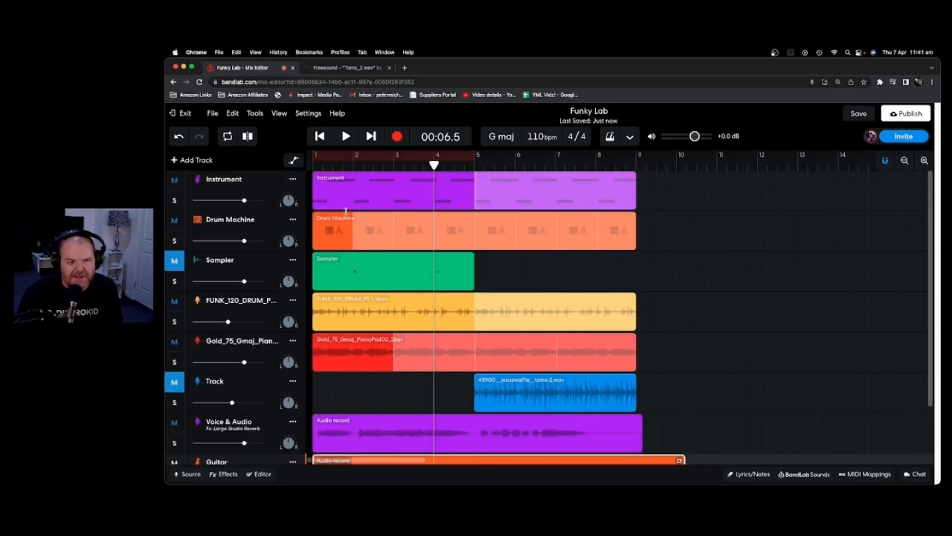
{"action": "scroll", "coordinate": [412, 245], "scroll_direction": "down", "scroll_amount": 3}
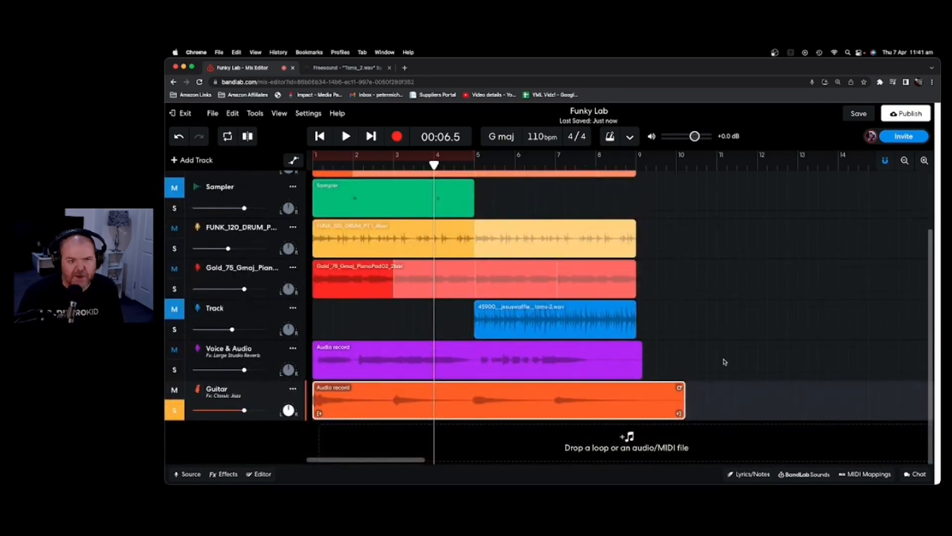
{"action": "left_click_drag", "start_coordinate": [721, 407], "coordinate": [379, 194]}
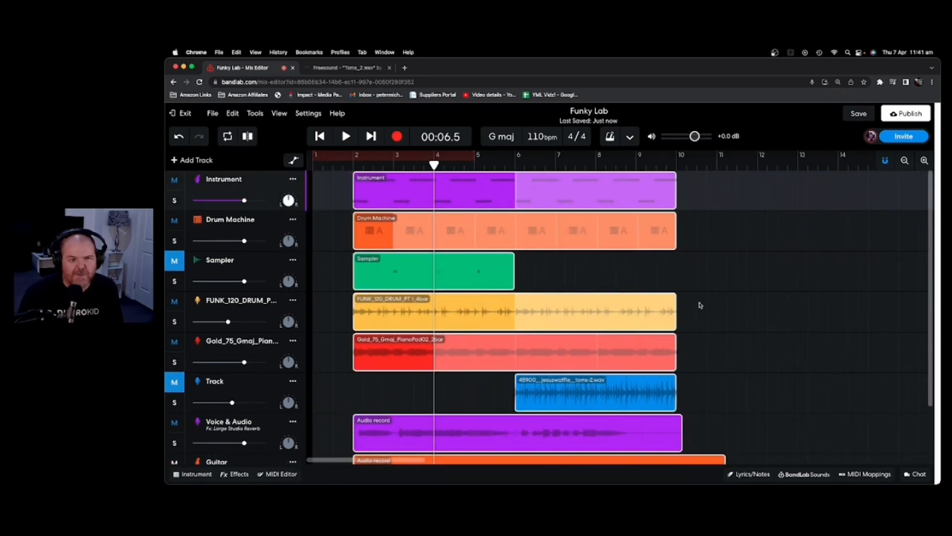
Reset the playhead near the start and select the Guitar track's recorded clip.
{"action": "left_click", "coordinate": [739, 301]}
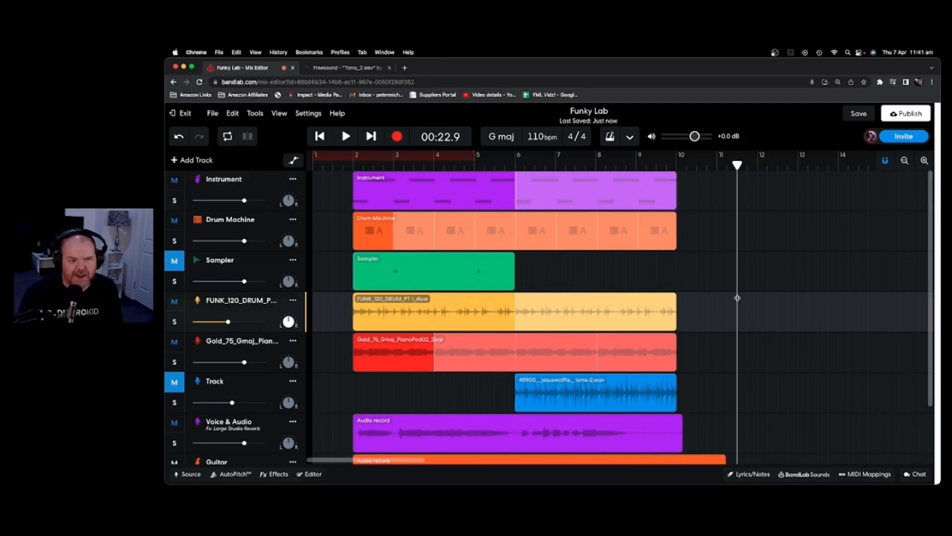
{"action": "left_click", "coordinate": [323, 166]}
{"action": "scroll", "coordinate": [333, 258], "scroll_direction": "down", "scroll_amount": 3}
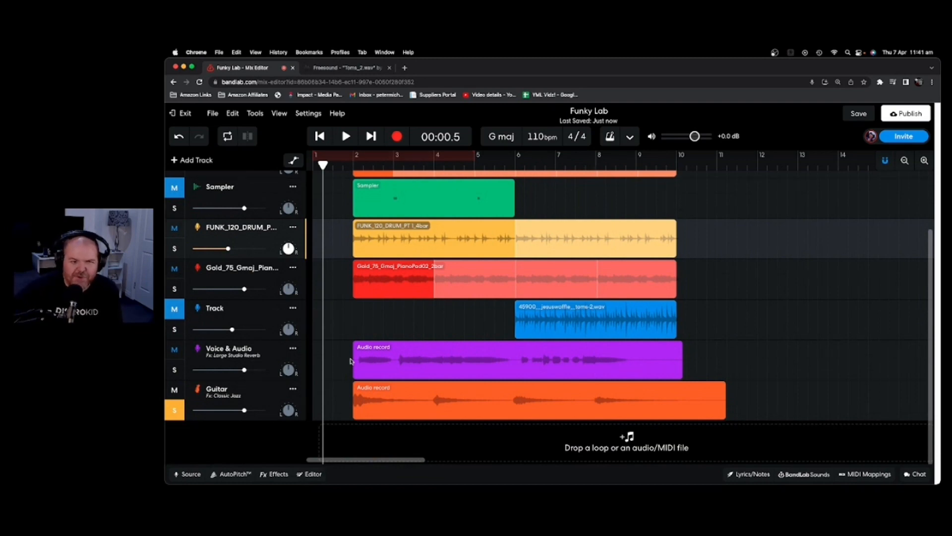
{"action": "left_click", "coordinate": [270, 398]}
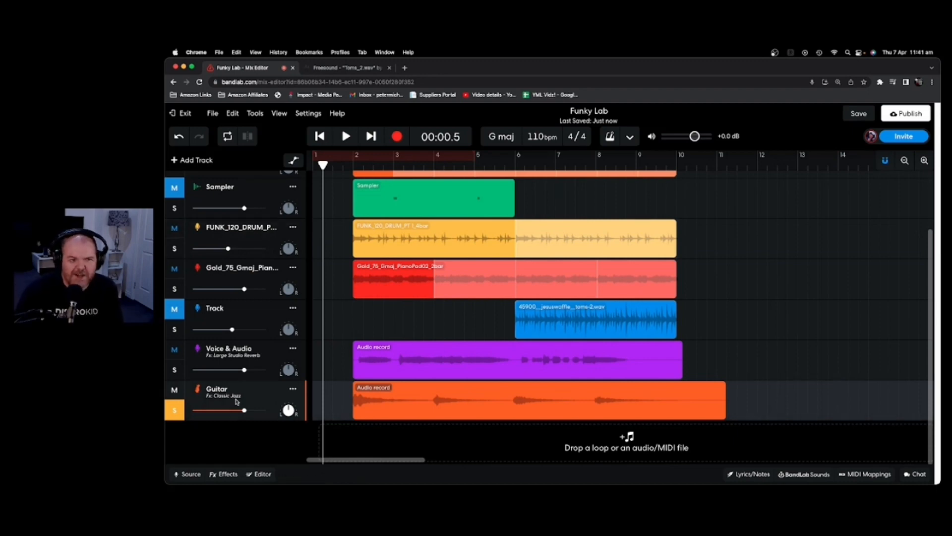
{"action": "left_click", "coordinate": [421, 403]}
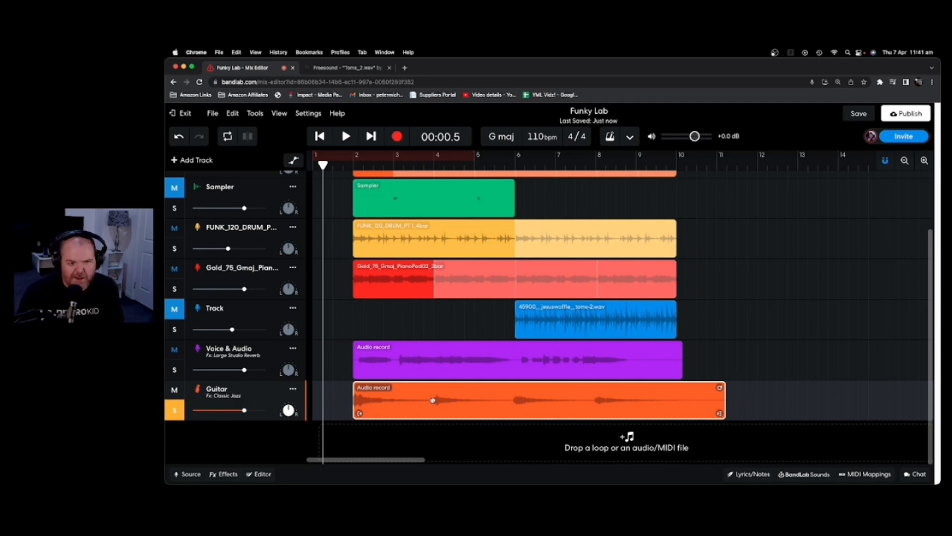
Delete the old Guitar take and record a fresh one from bar 1 to just past bar 10.
{"action": "key", "text": "Delete"}
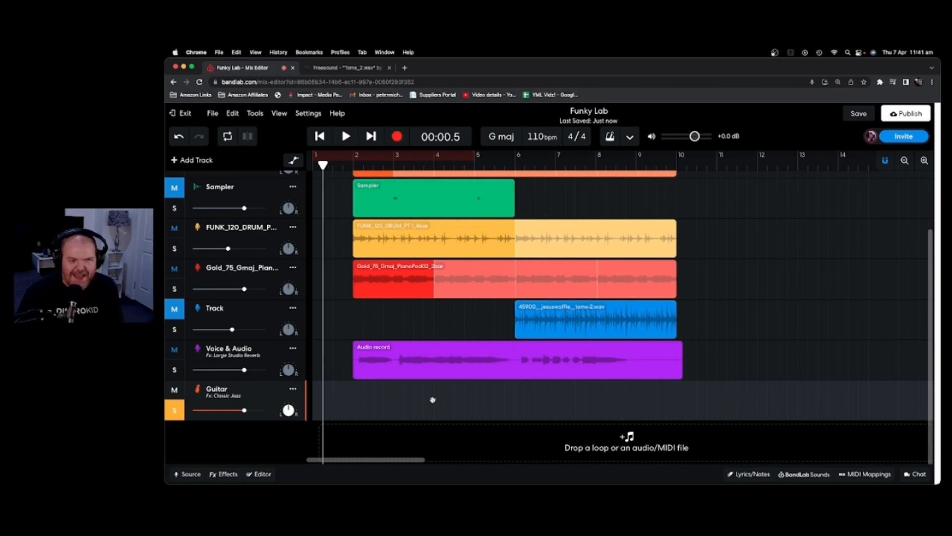
{"action": "left_click_drag", "start_coordinate": [323, 167], "coordinate": [304, 164]}
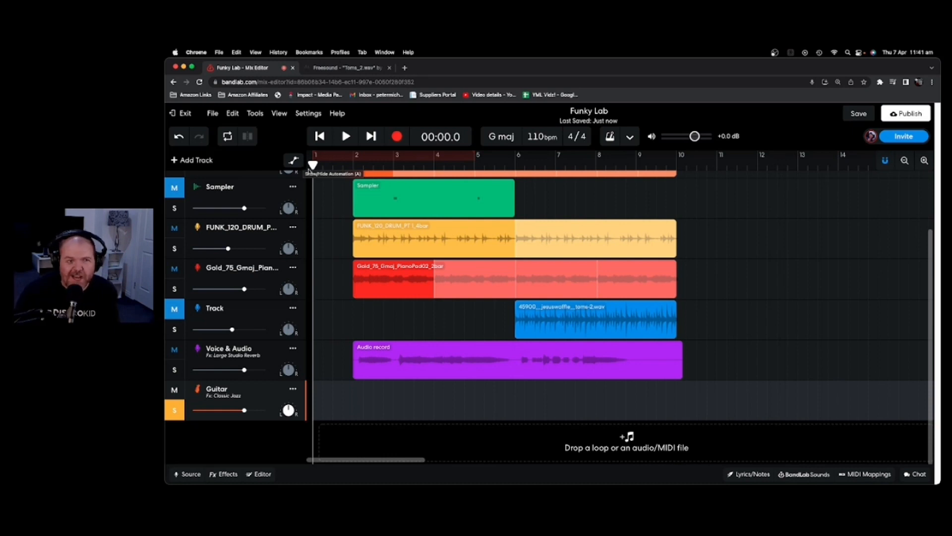
{"action": "key", "text": "r"}
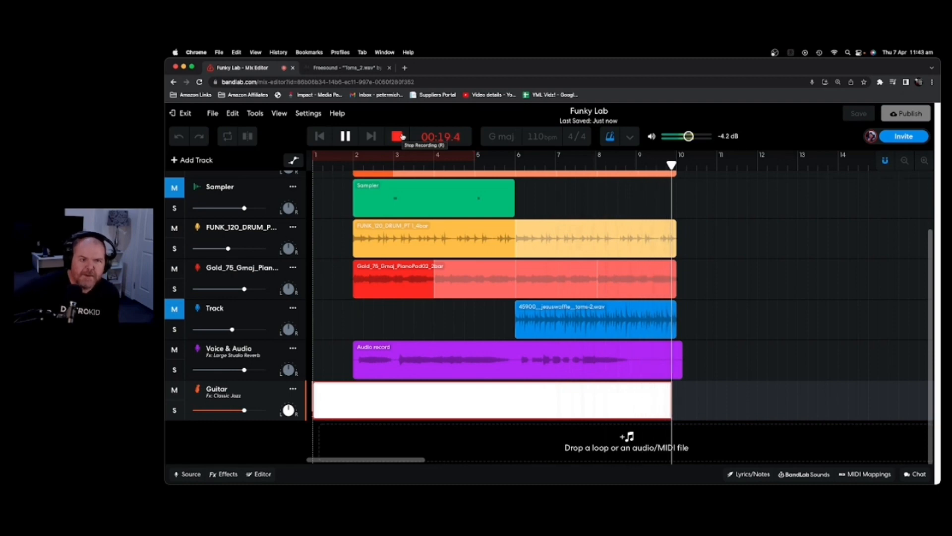
{"action": "left_click", "coordinate": [403, 137]}
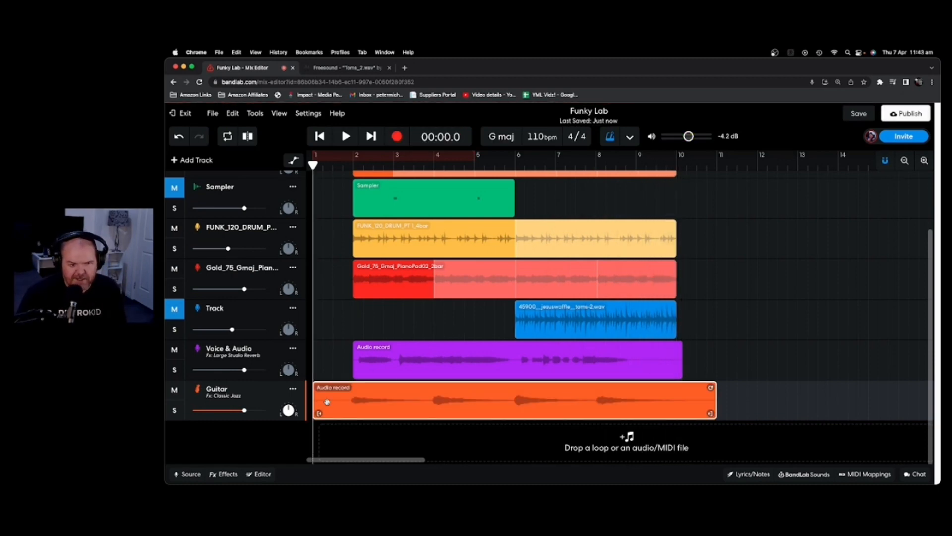
Play the new Guitar take from just before bar 2, then turn the metronome on.
{"action": "left_click", "coordinate": [353, 163]}
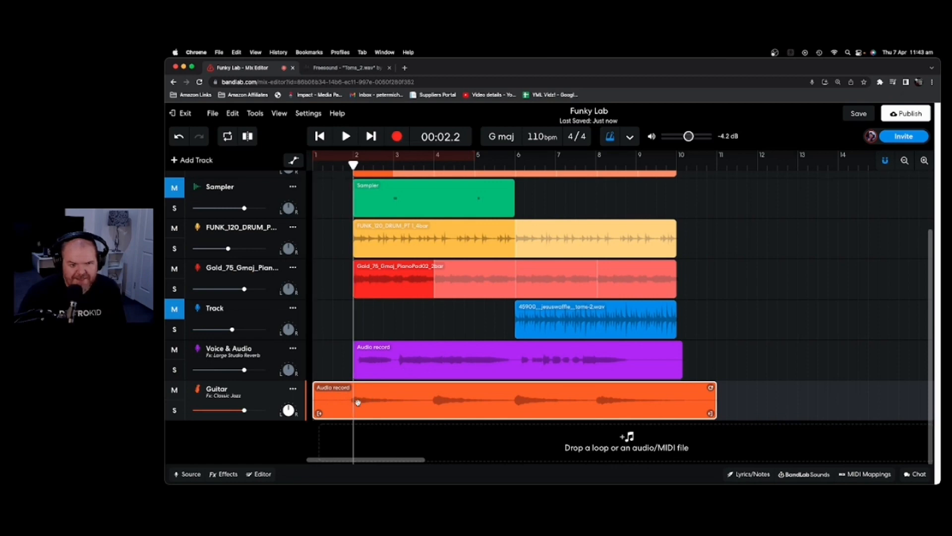
{"action": "left_click", "coordinate": [342, 164]}
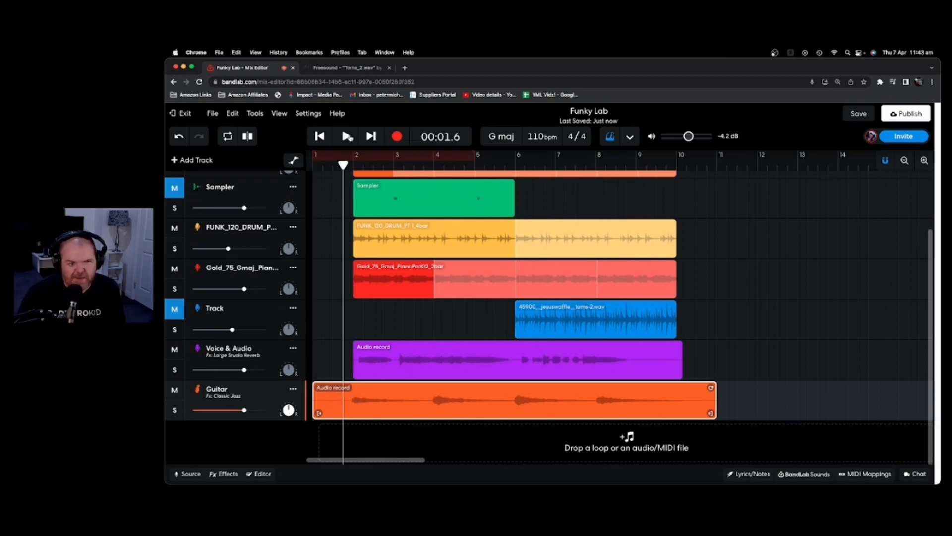
{"action": "left_click", "coordinate": [348, 136]}
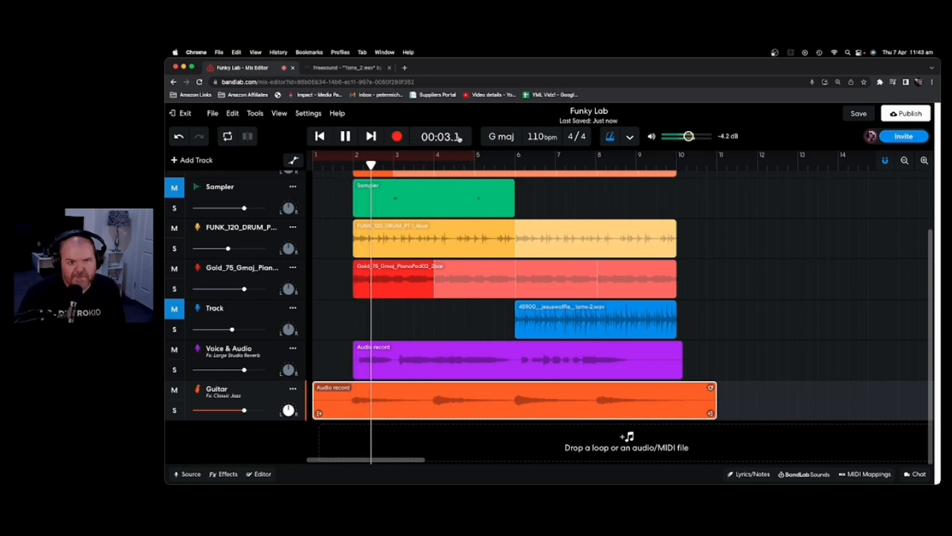
{"action": "key", "text": "space"}
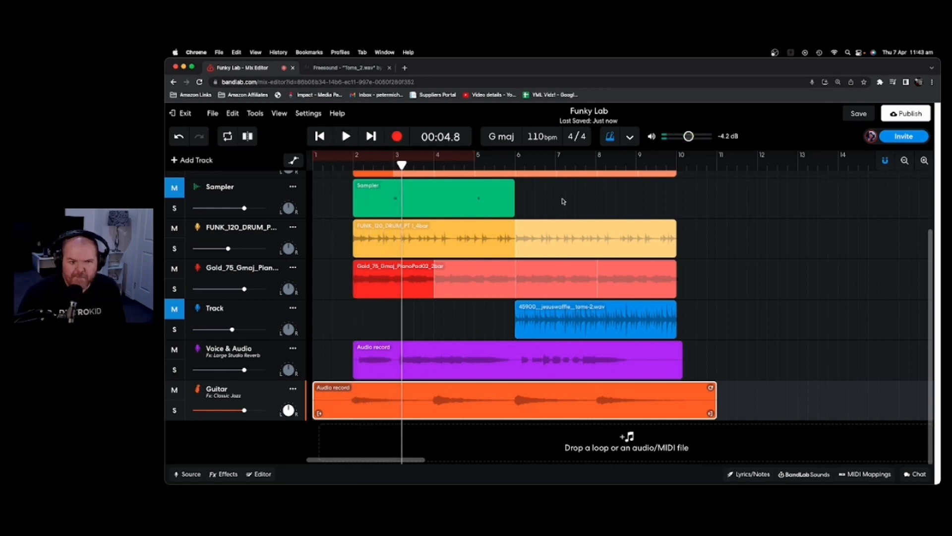
{"action": "left_click", "coordinate": [612, 139]}
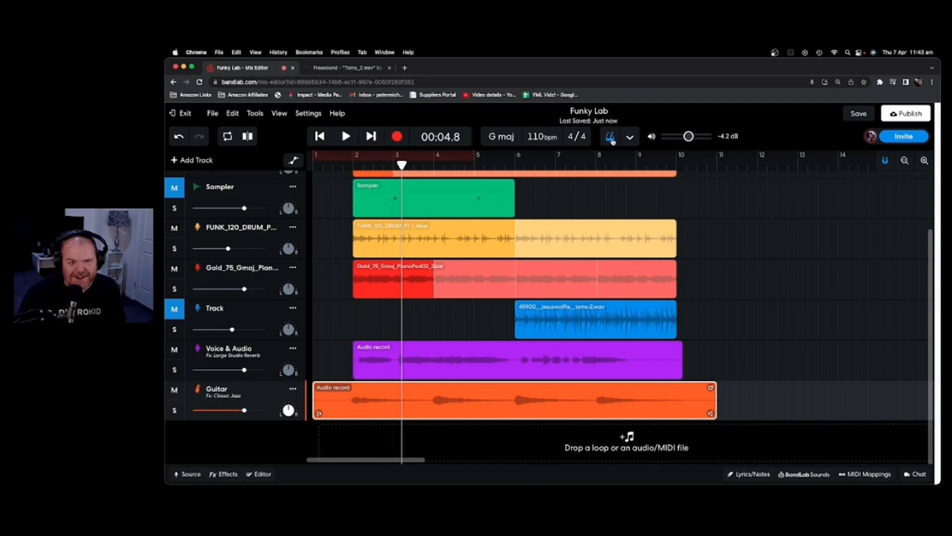
Set the master volume to -2.7 dB.
{"action": "left_click_drag", "start_coordinate": [688, 137], "coordinate": [694, 138]}
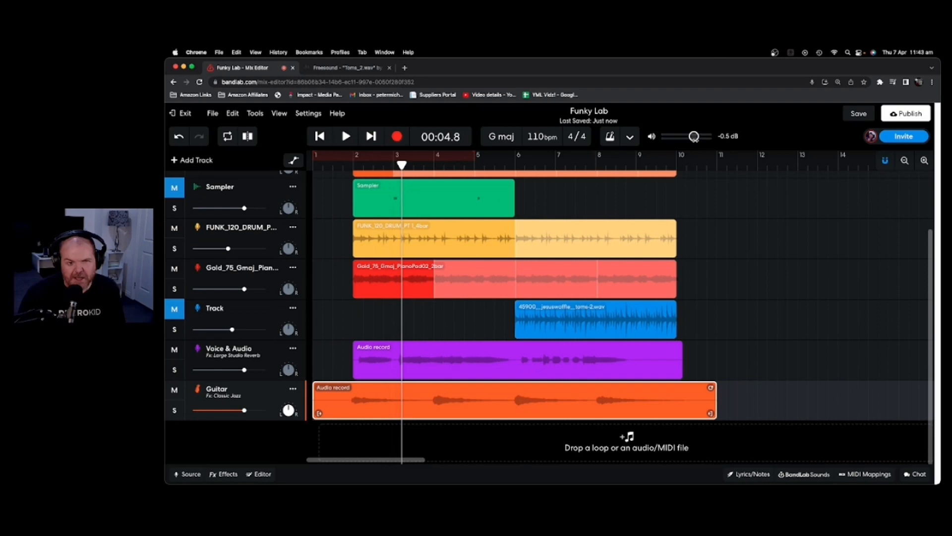
{"action": "scroll", "coordinate": [323, 300], "scroll_direction": "up", "scroll_amount": 3}
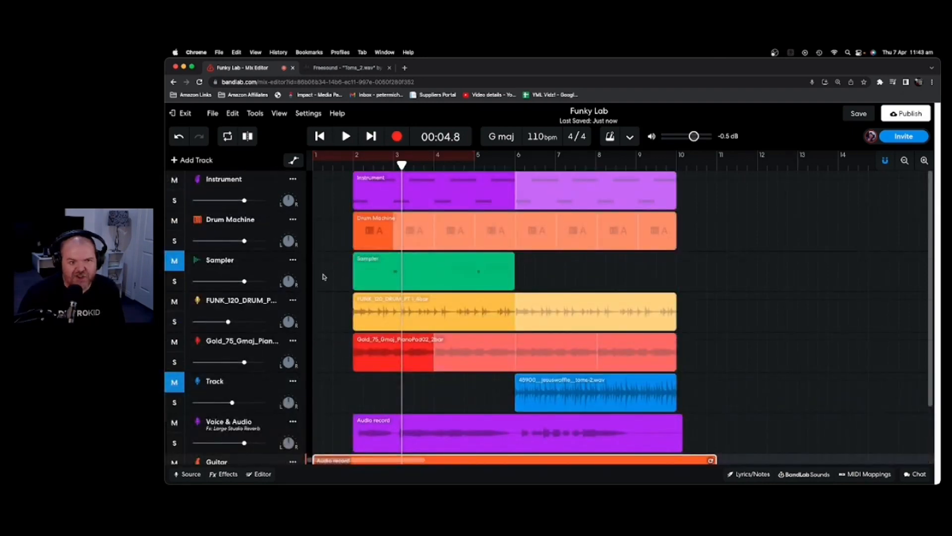
{"action": "scroll", "coordinate": [323, 273], "scroll_direction": "down", "scroll_amount": 3}
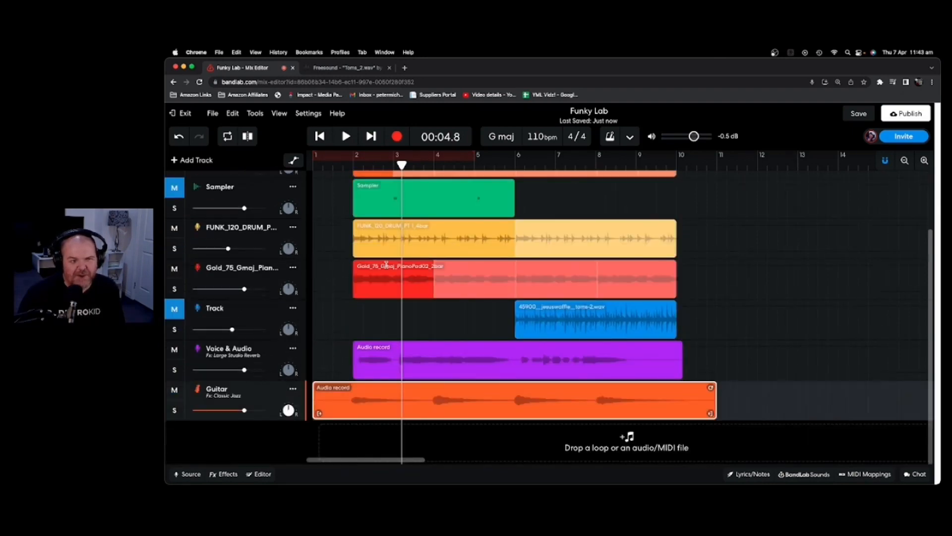
{"action": "scroll", "coordinate": [386, 265], "scroll_direction": "up", "scroll_amount": 3}
{"action": "left_click_drag", "start_coordinate": [694, 136], "coordinate": [691, 136]}
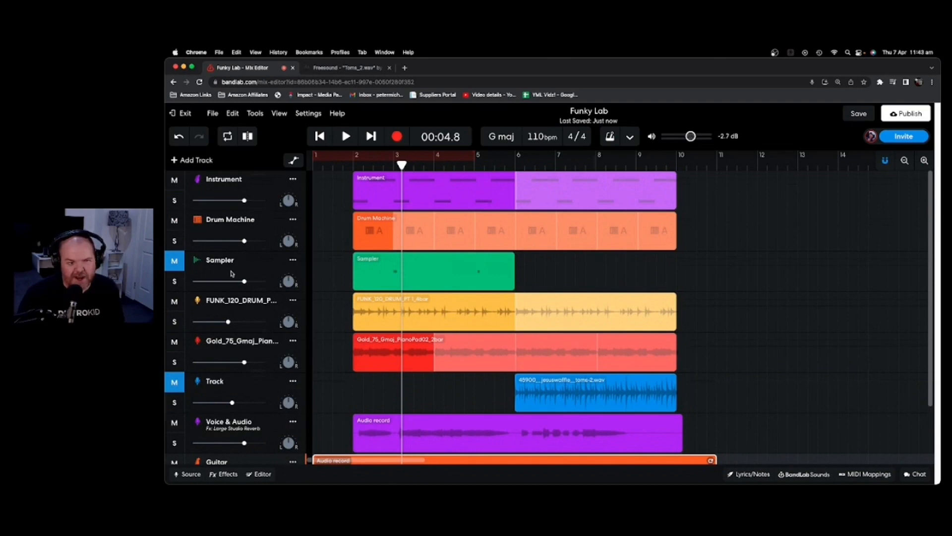
{"action": "scroll", "coordinate": [233, 274], "scroll_direction": "down", "scroll_amount": 3}
{"action": "scroll", "coordinate": [242, 274], "scroll_direction": "up", "scroll_amount": 3}
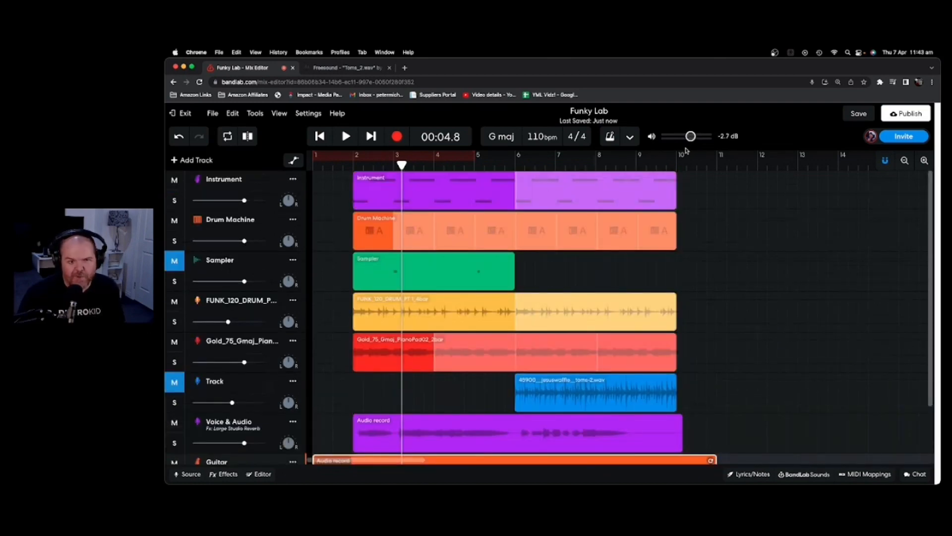
{"action": "scroll", "coordinate": [486, 273], "scroll_direction": "down", "scroll_amount": 3}
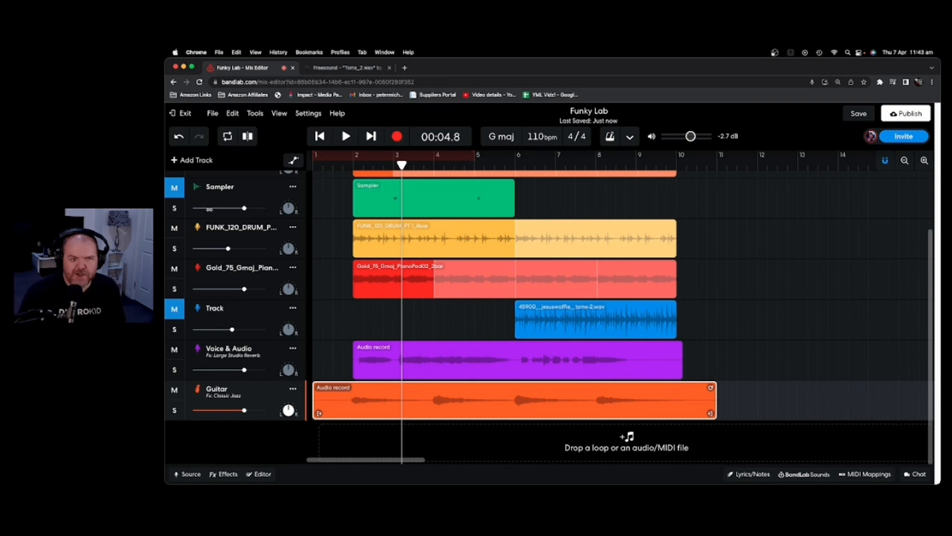
Add a second guitar track, Guitar 2, with the Spring Phase effects preset.
{"action": "left_click", "coordinate": [198, 160]}
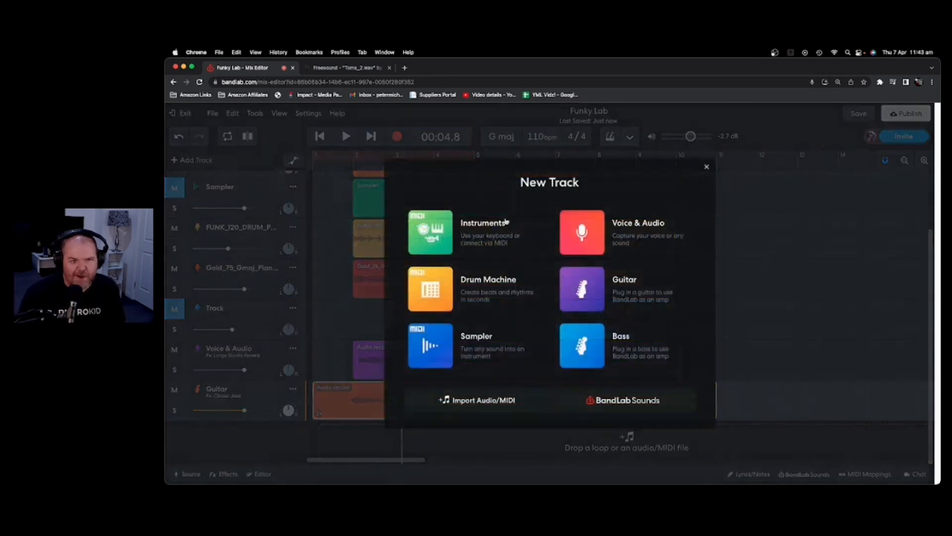
{"action": "left_click", "coordinate": [592, 302]}
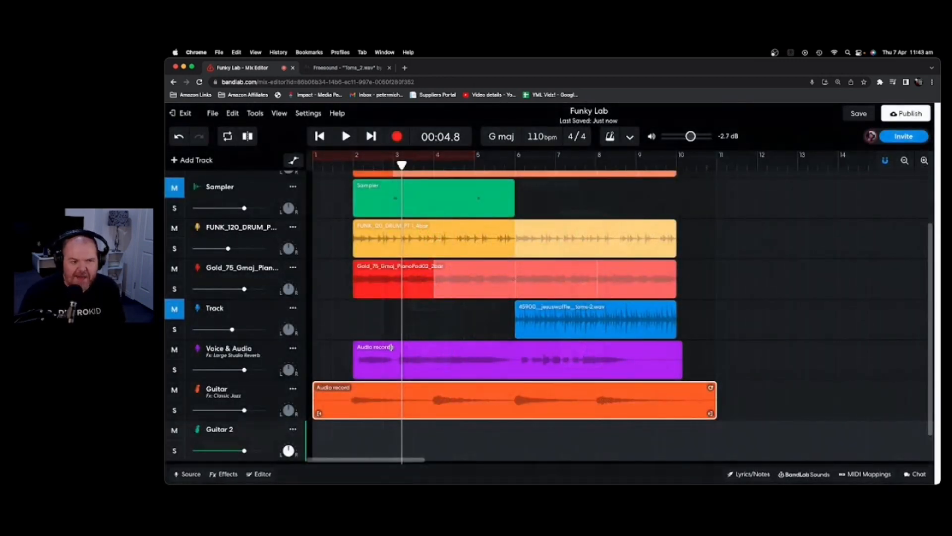
{"action": "left_click", "coordinate": [224, 474]}
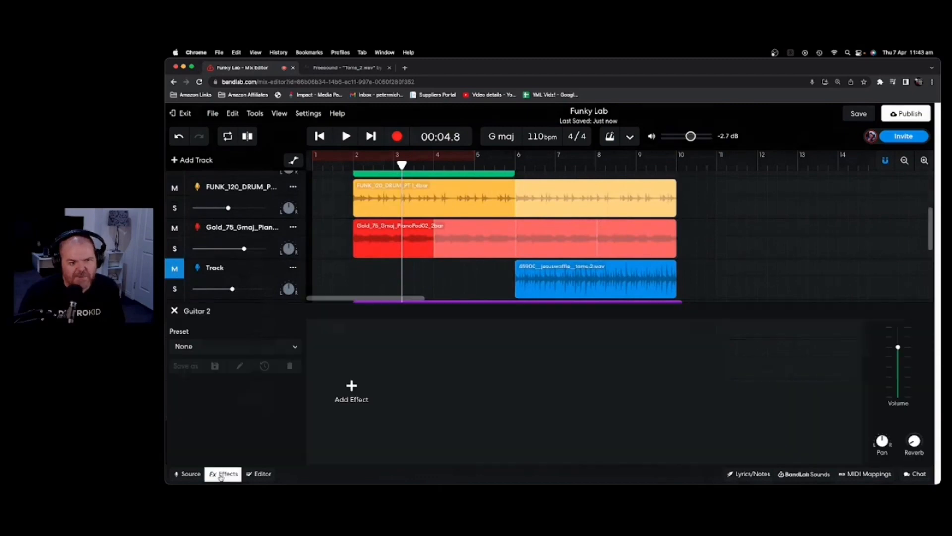
{"action": "left_click", "coordinate": [292, 347]}
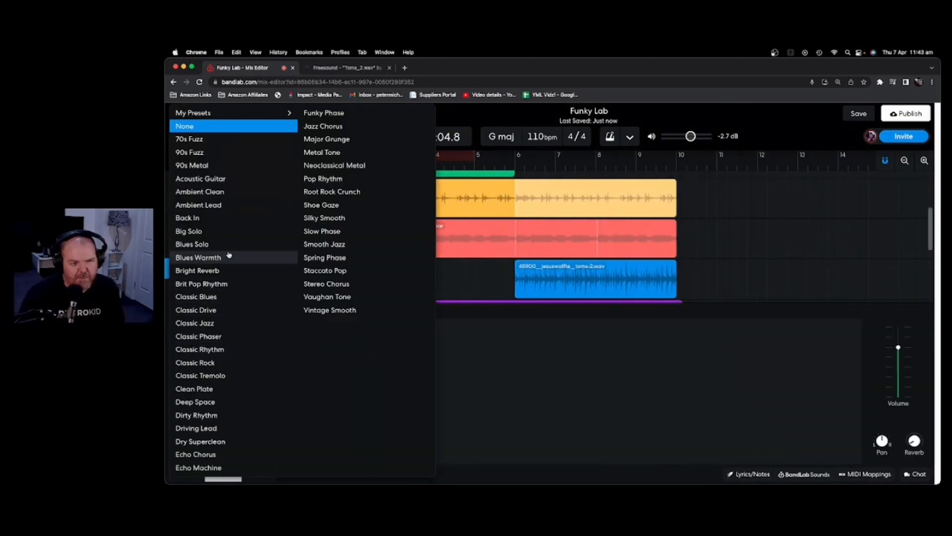
{"action": "left_click", "coordinate": [339, 259]}
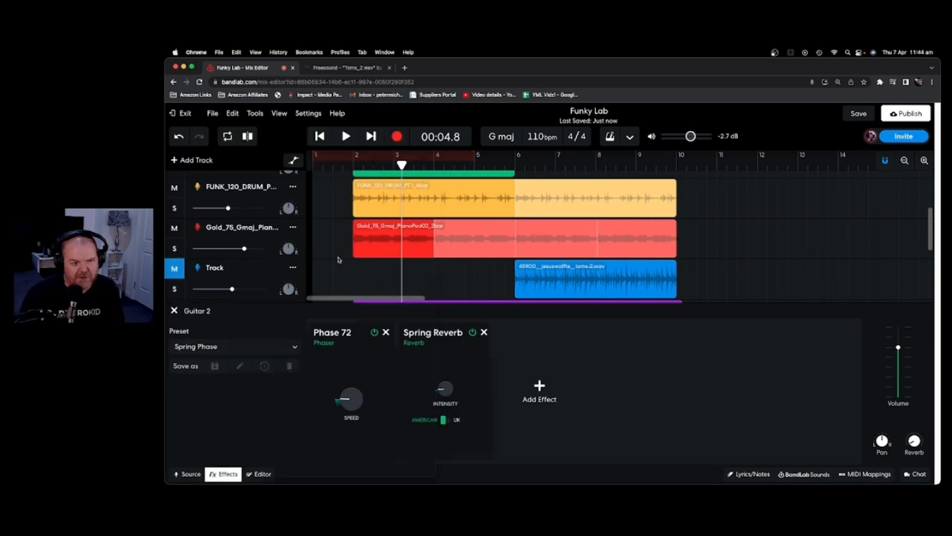
Set Guitar 2's input source to Channel 2.
{"action": "left_click", "coordinate": [185, 474]}
{"action": "left_click", "coordinate": [274, 367]}
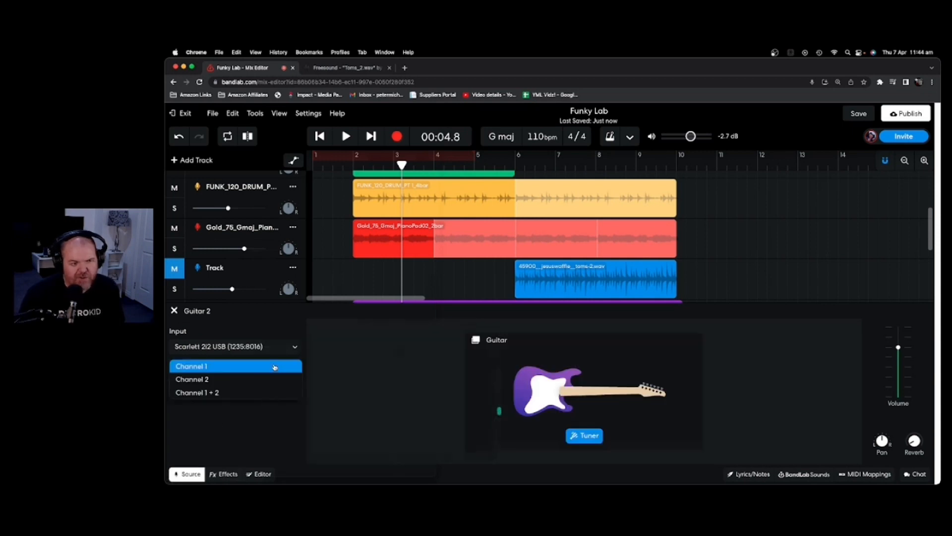
{"action": "left_click", "coordinate": [257, 380]}
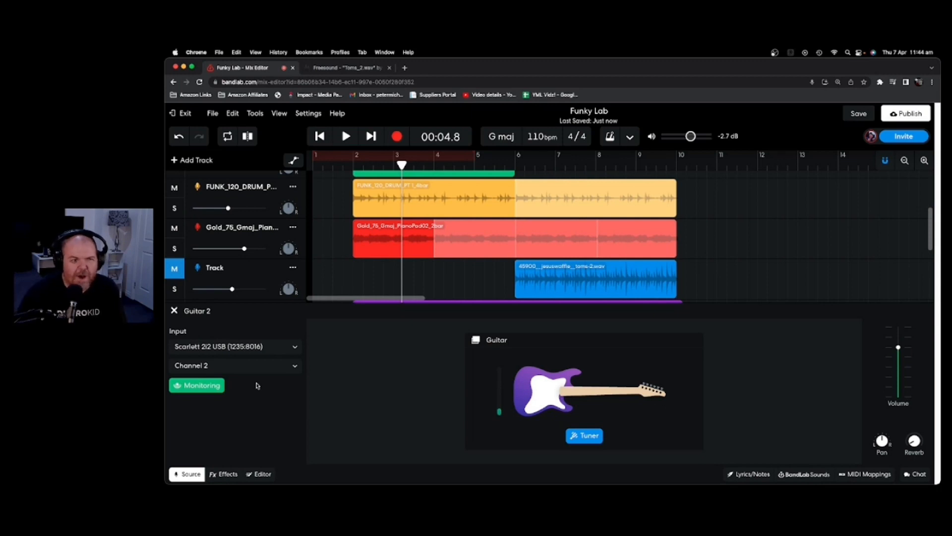
Switch Guitar 2 to the Stereo Chorus effects preset.
{"action": "left_click", "coordinate": [230, 475]}
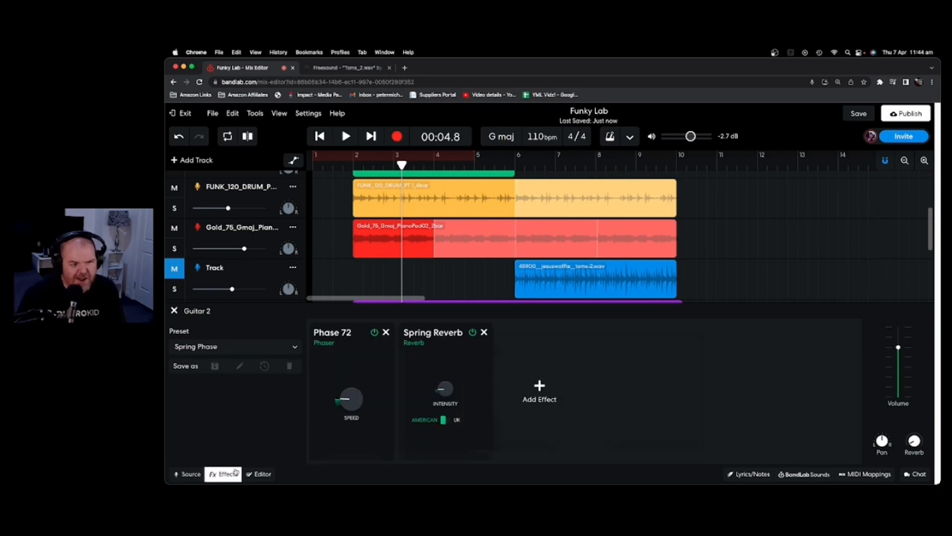
{"action": "left_click", "coordinate": [283, 348]}
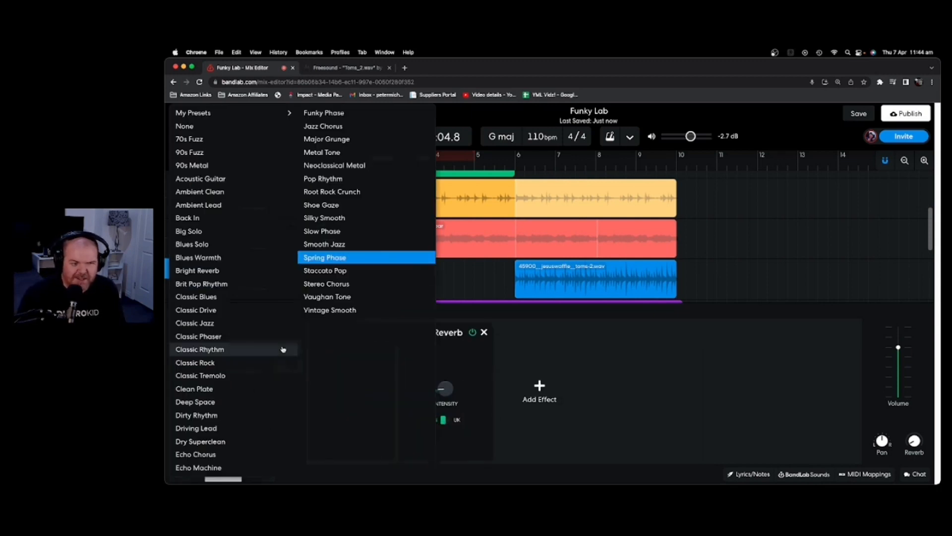
{"action": "left_click", "coordinate": [339, 291]}
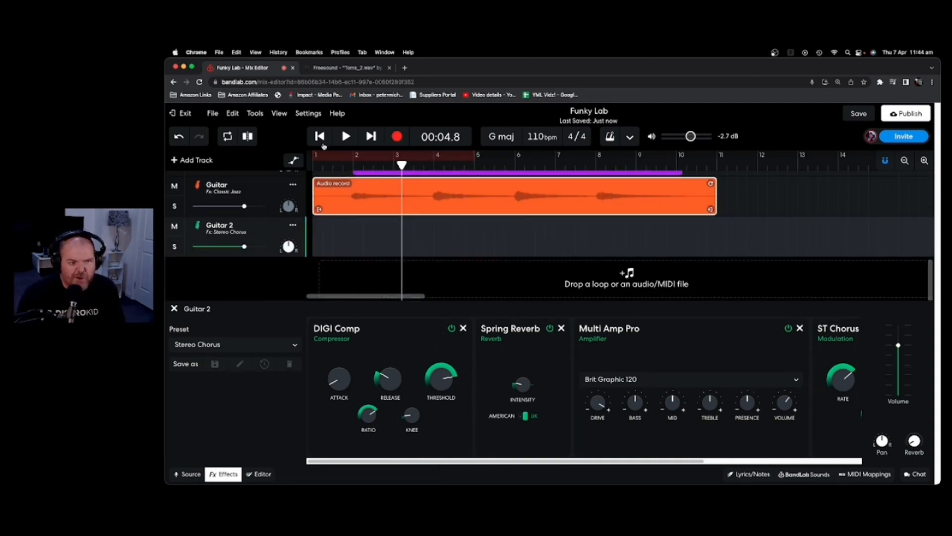
Rewind to 00:00.0 and record a Guitar 2 take starting at bar 1.
{"action": "left_click", "coordinate": [321, 138]}
{"action": "left_click", "coordinate": [321, 138]}
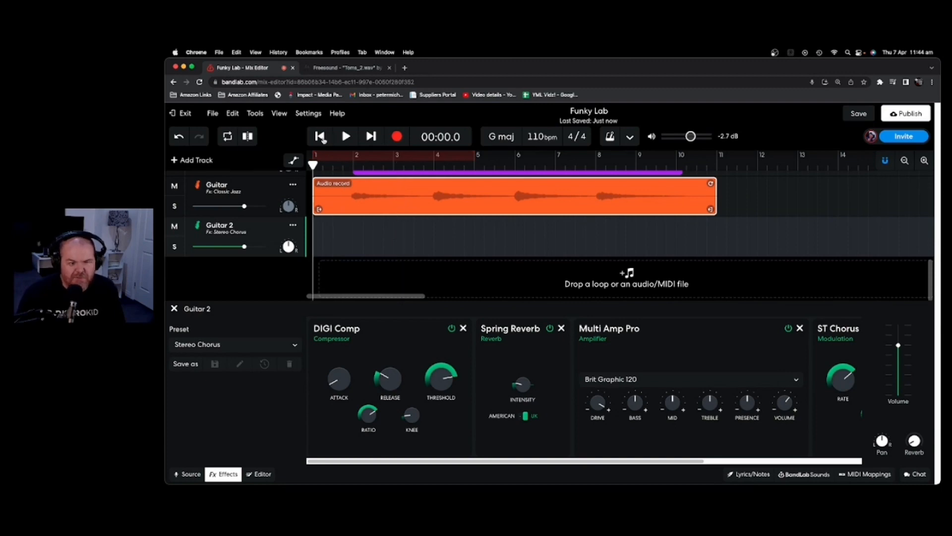
{"action": "left_click", "coordinate": [396, 137]}
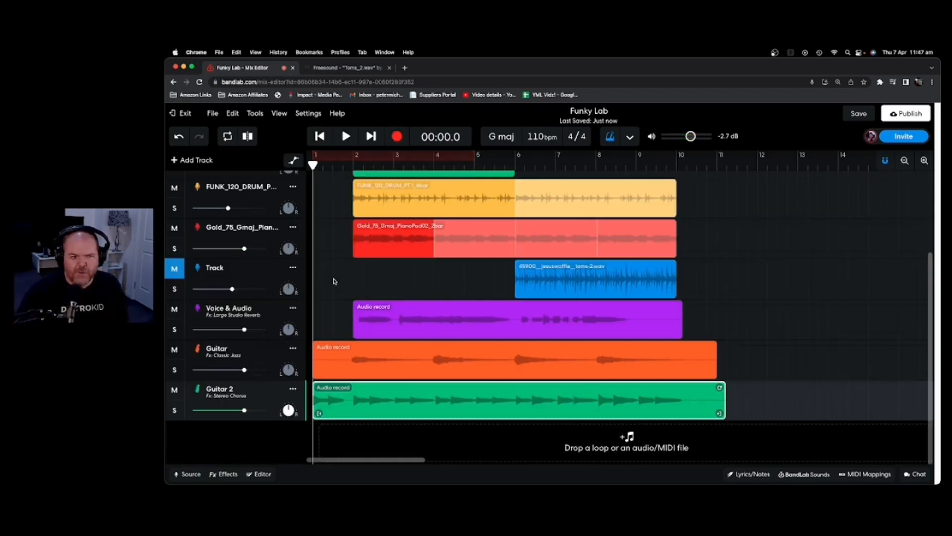
Turn off input monitoring for Guitar 2.
{"action": "left_click", "coordinate": [200, 476]}
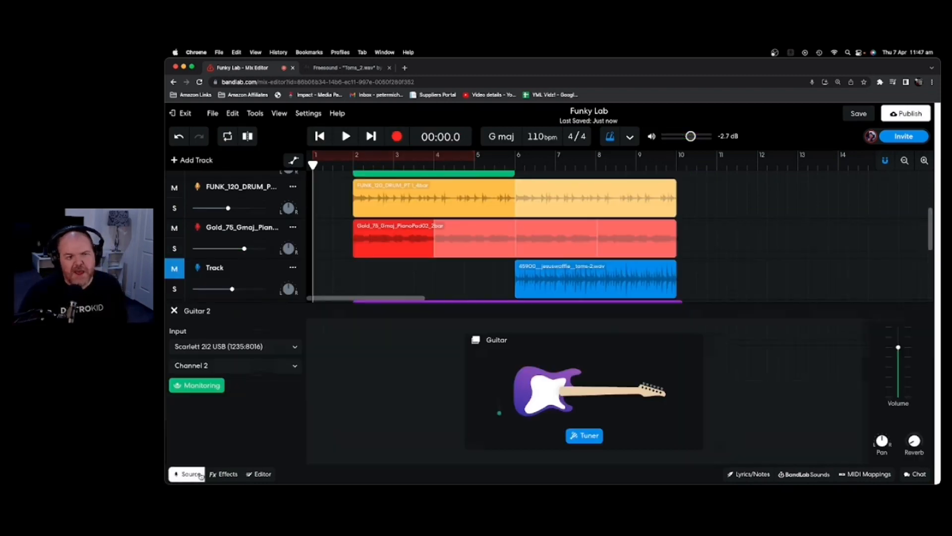
{"action": "left_click", "coordinate": [207, 388]}
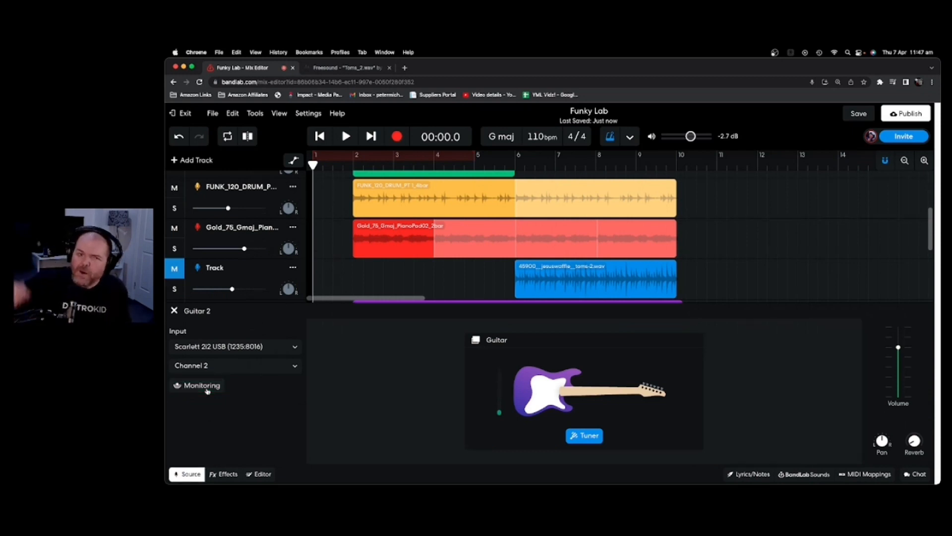
{"action": "scroll", "coordinate": [314, 229], "scroll_direction": "down", "scroll_amount": 5}
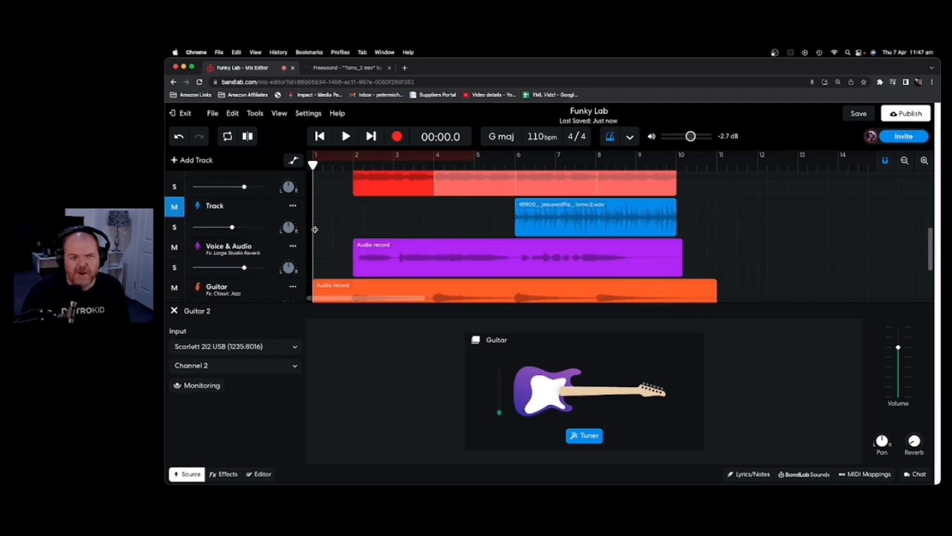
Trim the Guitar 2 clip to start at bar 2 and shorten its end slightly.
{"action": "scroll", "coordinate": [313, 234], "scroll_direction": "up", "scroll_amount": 1}
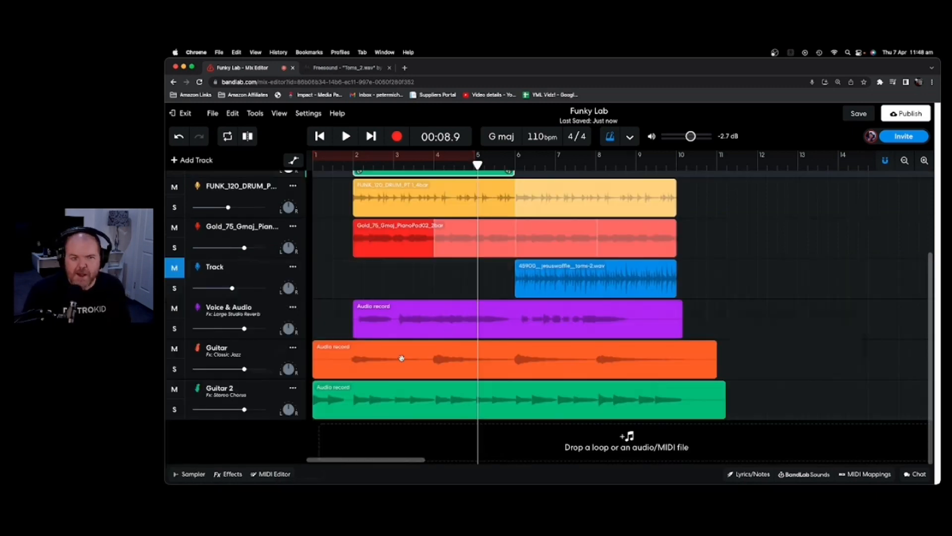
{"action": "left_click", "coordinate": [331, 397]}
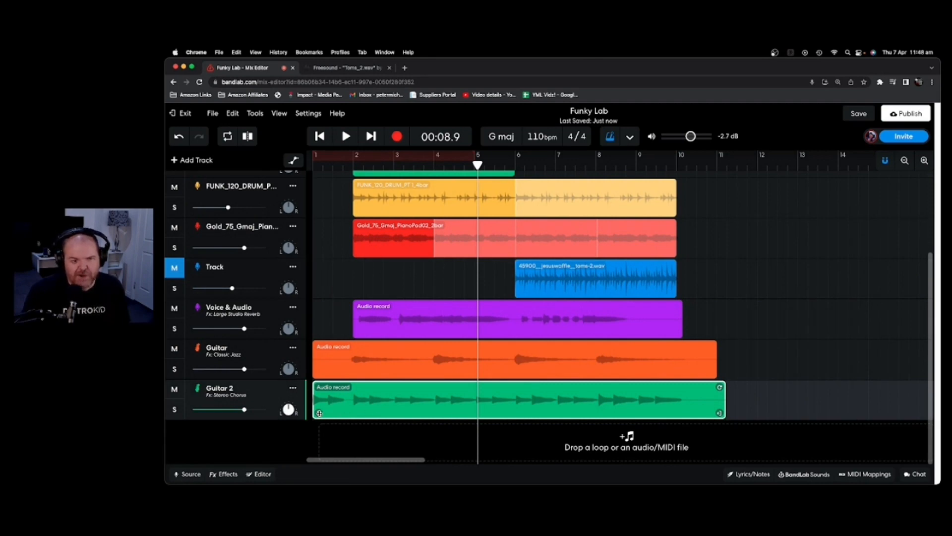
{"action": "left_click_drag", "start_coordinate": [320, 413], "coordinate": [356, 415]}
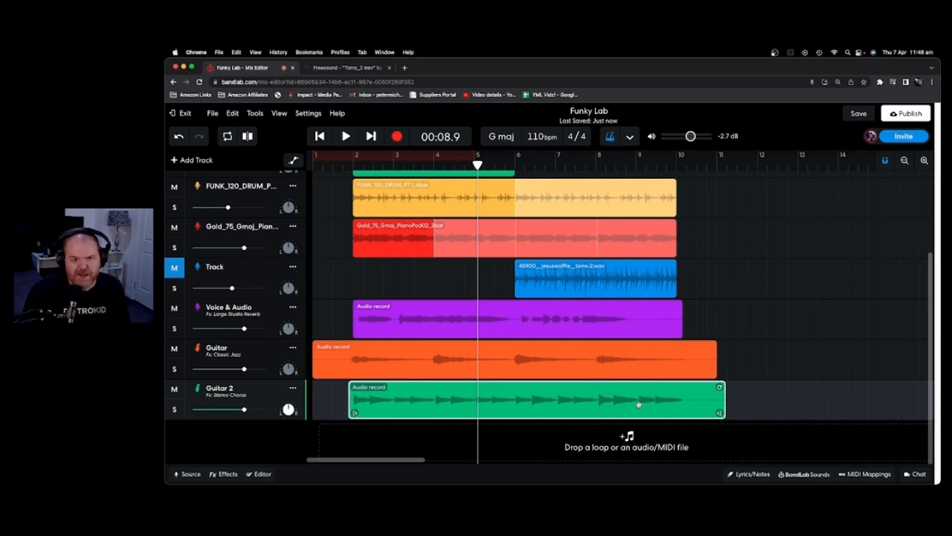
{"action": "left_click_drag", "start_coordinate": [720, 413], "coordinate": [711, 412]}
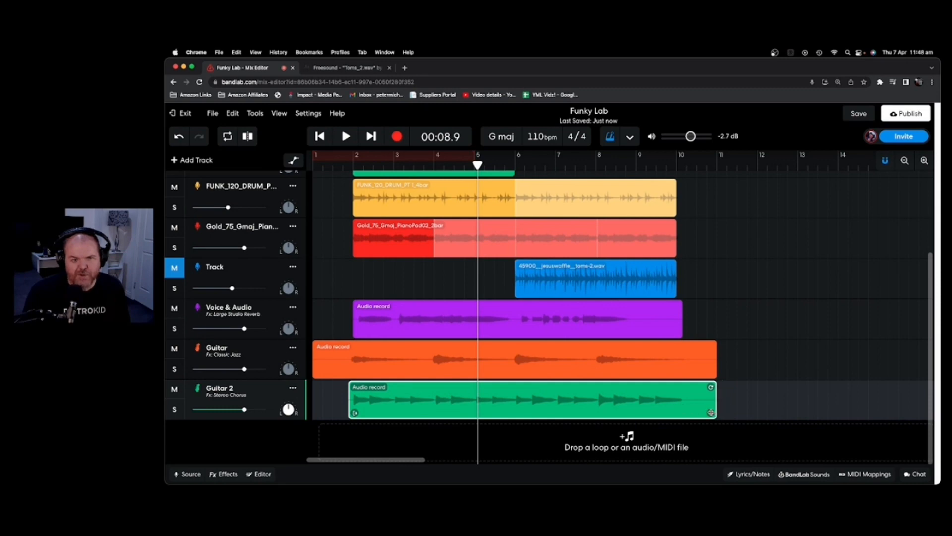
Solo both guitars, play them from bar 2, and pan the Guitar track to -50.
{"action": "left_click", "coordinate": [174, 368]}
{"action": "left_click", "coordinate": [174, 408]}
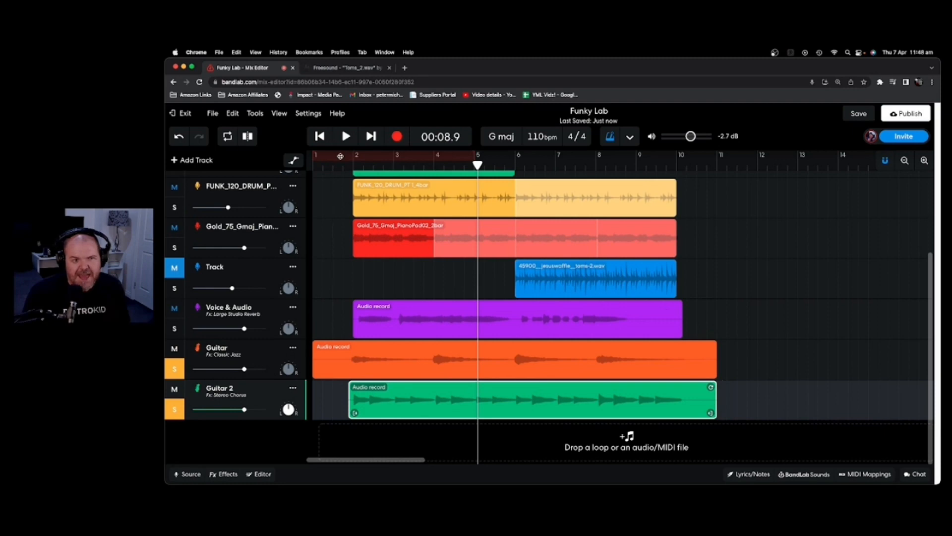
{"action": "left_click", "coordinate": [353, 159]}
{"action": "left_click", "coordinate": [346, 138]}
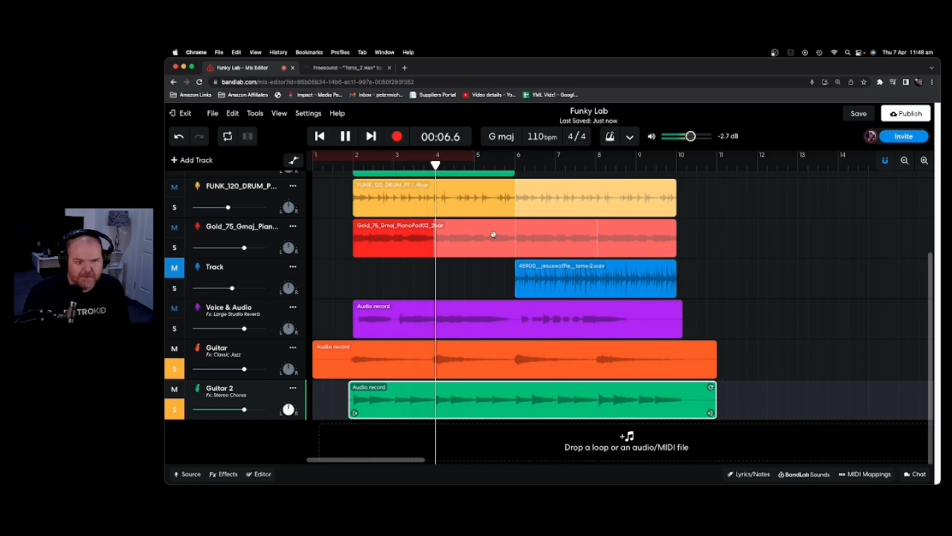
{"action": "left_click", "coordinate": [346, 137]}
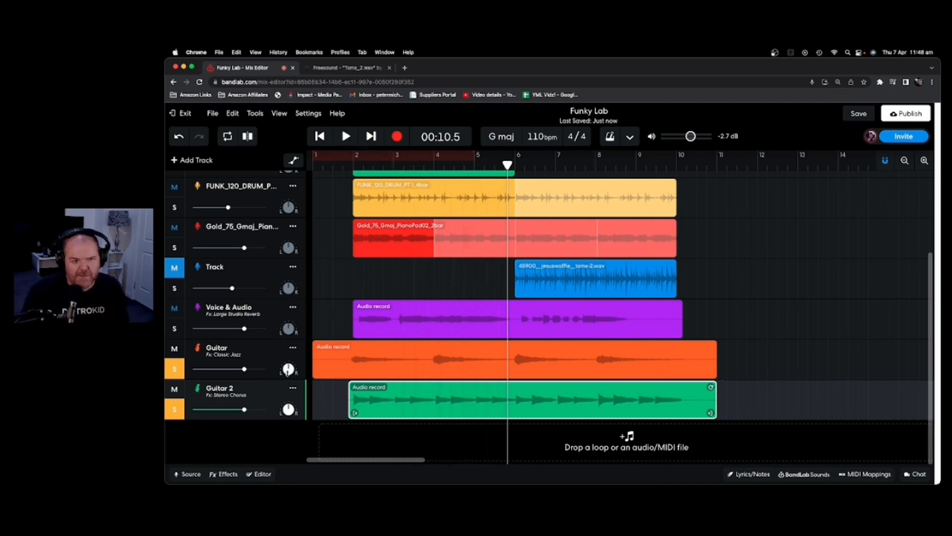
{"action": "left_click_drag", "start_coordinate": [289, 368], "coordinate": [290, 389]}
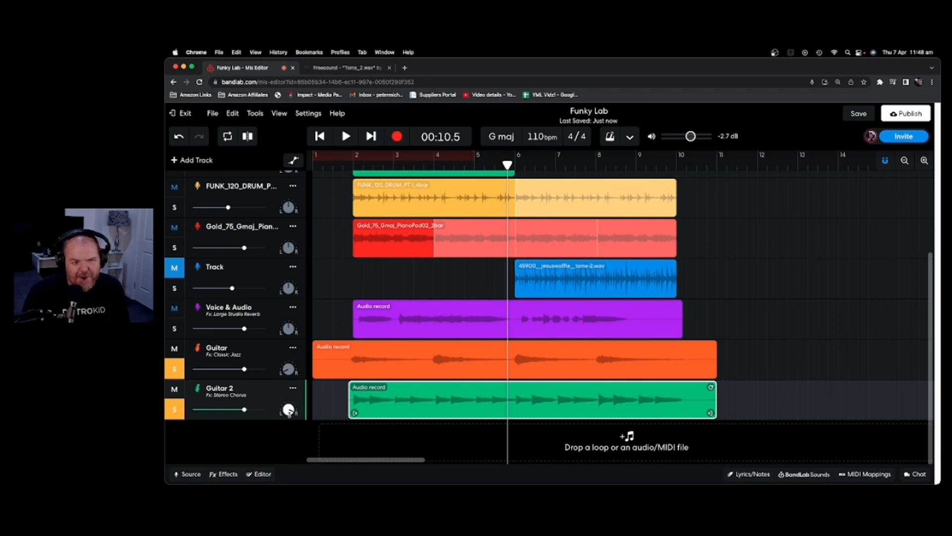
Replay the guitars from just before bar 2 and lower the Guitar track volume to -1.0 dB.
{"action": "left_click", "coordinate": [341, 162]}
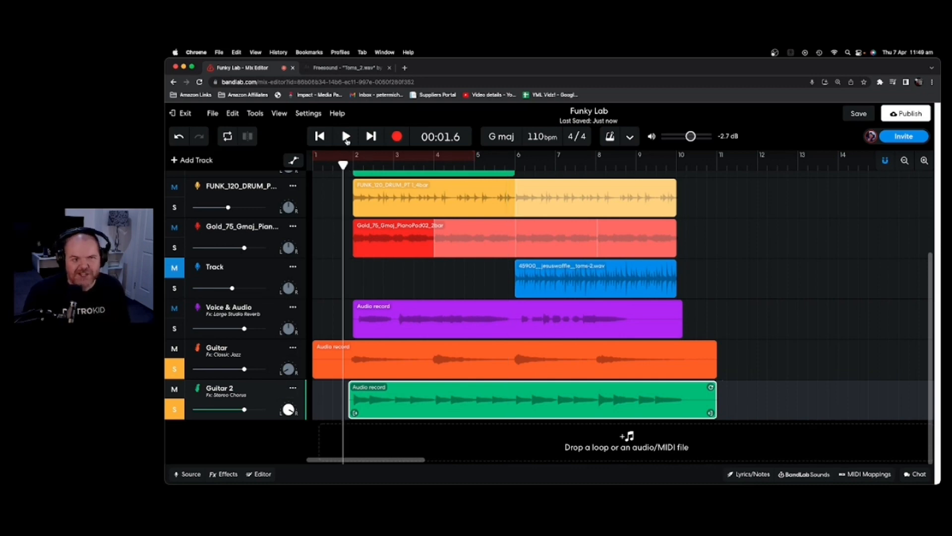
{"action": "left_click", "coordinate": [345, 136]}
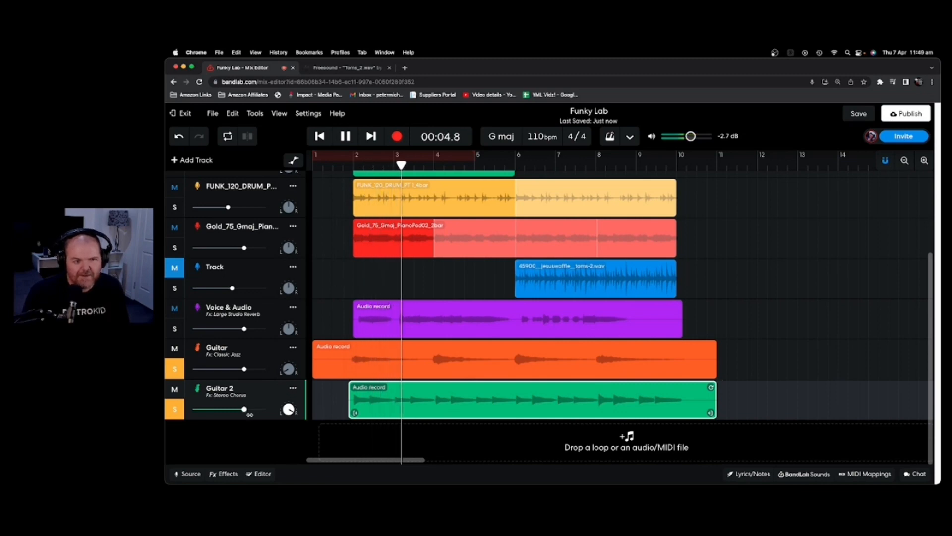
{"action": "left_click_drag", "start_coordinate": [244, 369], "coordinate": [242, 369]}
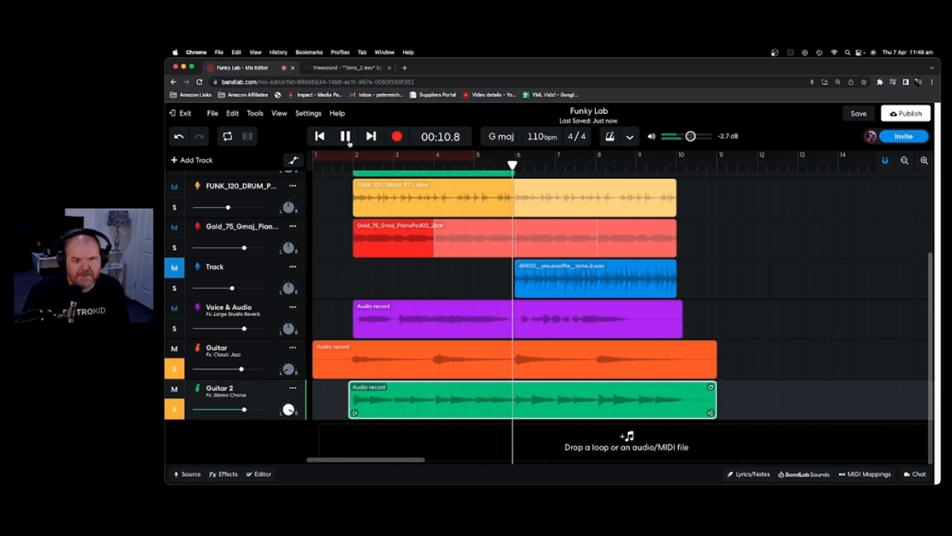
{"action": "left_click", "coordinate": [347, 140]}
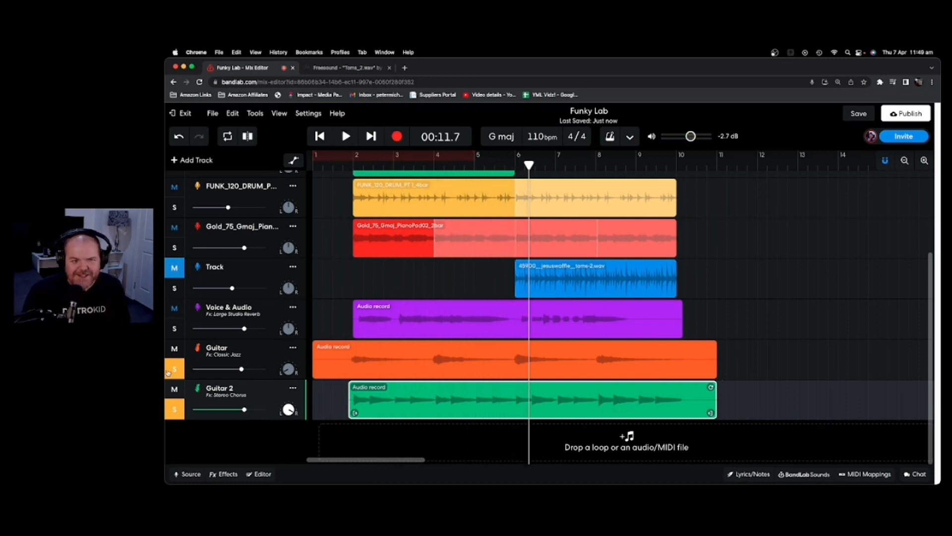
Unsolo both guitar tracks and return the playhead to the beginning.
{"action": "left_click", "coordinate": [175, 409]}
{"action": "left_click", "coordinate": [347, 277]}
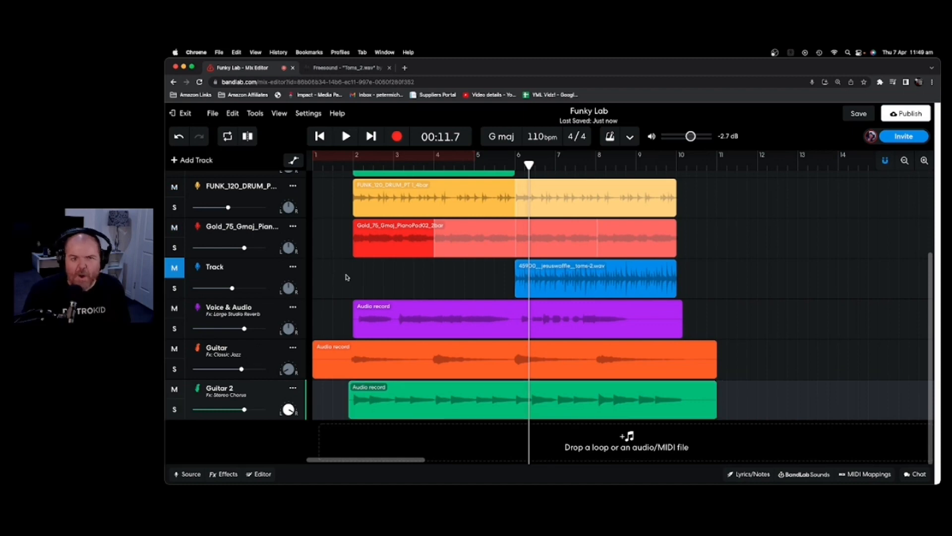
{"action": "left_click", "coordinate": [347, 276]}
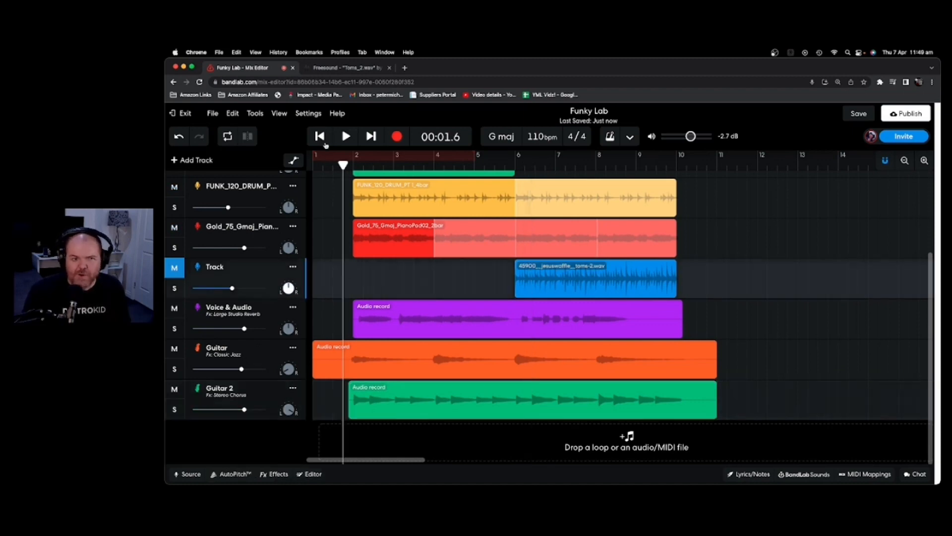
{"action": "left_click_drag", "start_coordinate": [343, 164], "coordinate": [313, 164]}
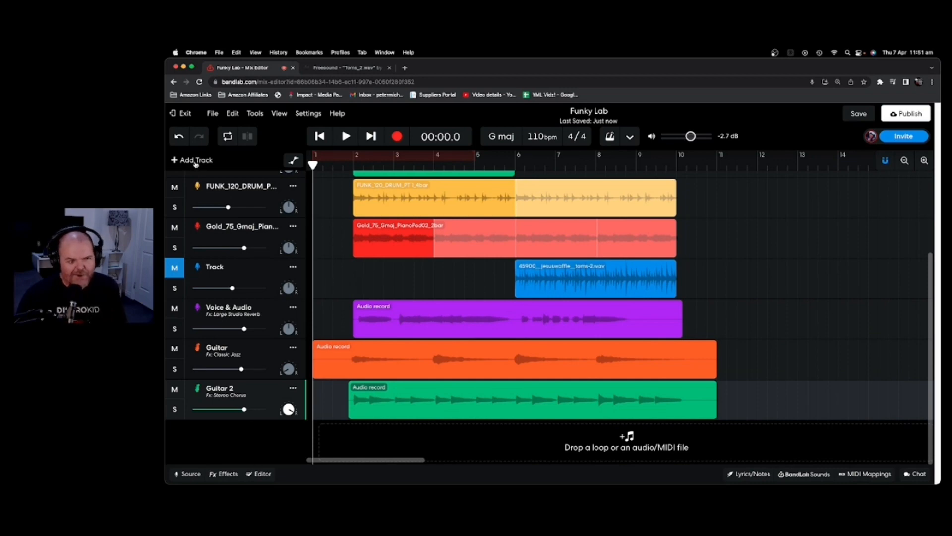
{"action": "left_click", "coordinate": [195, 161]}
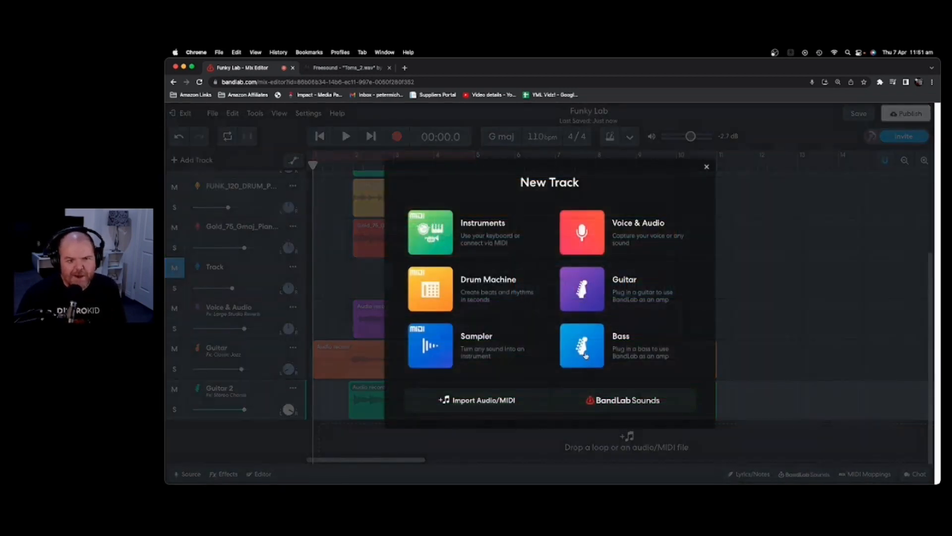
{"action": "left_click", "coordinate": [584, 353]}
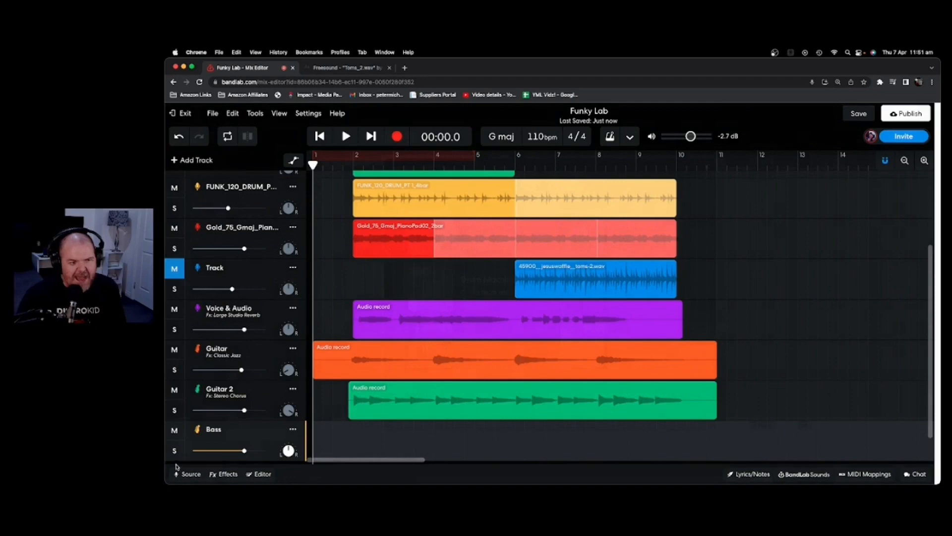
{"action": "left_click", "coordinate": [188, 474]}
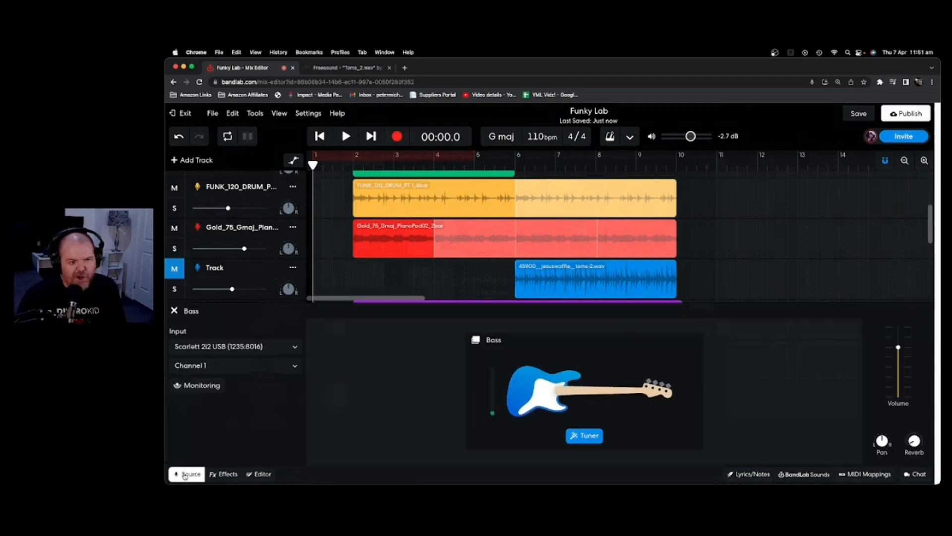
{"action": "left_click", "coordinate": [229, 349]}
{"action": "left_click", "coordinate": [232, 351]}
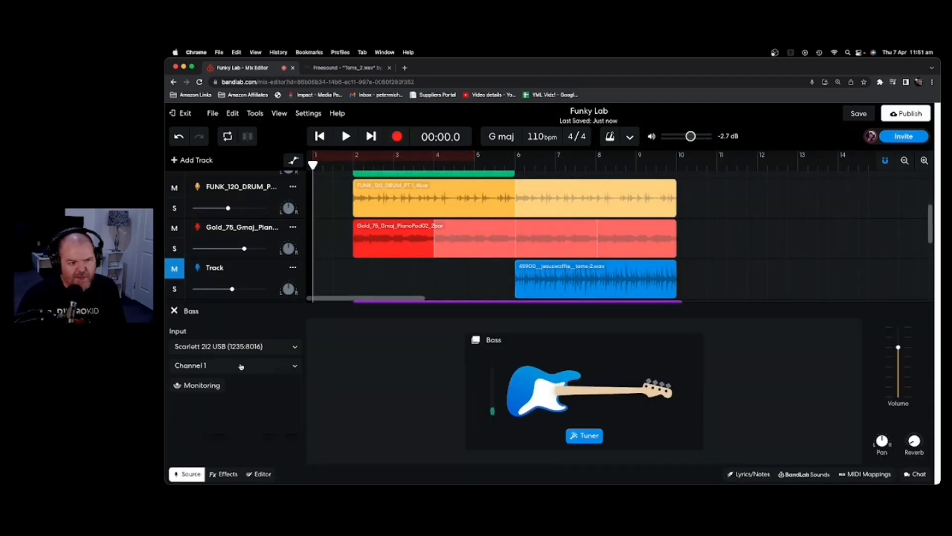
{"action": "left_click", "coordinate": [241, 366]}
{"action": "left_click", "coordinate": [242, 378]}
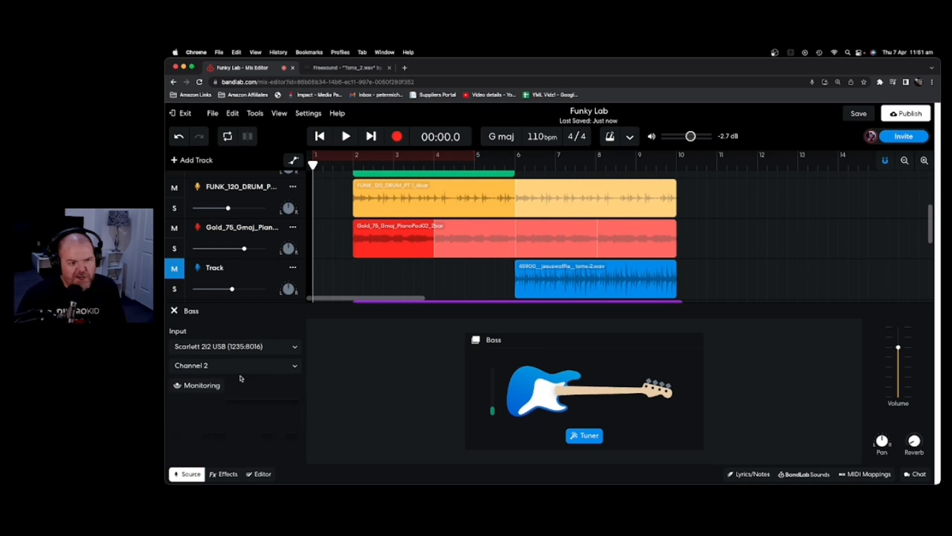
{"action": "left_click", "coordinate": [200, 387]}
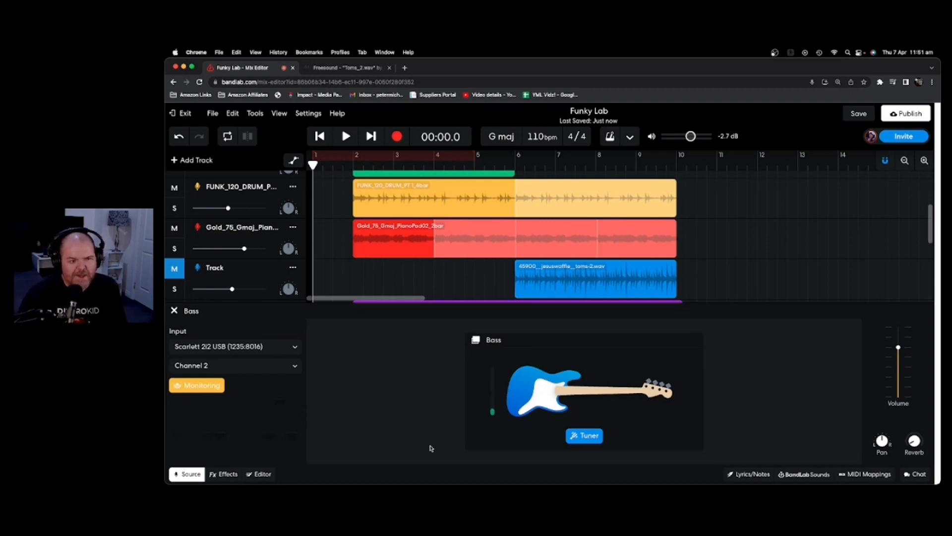
{"action": "left_click", "coordinate": [578, 437]}
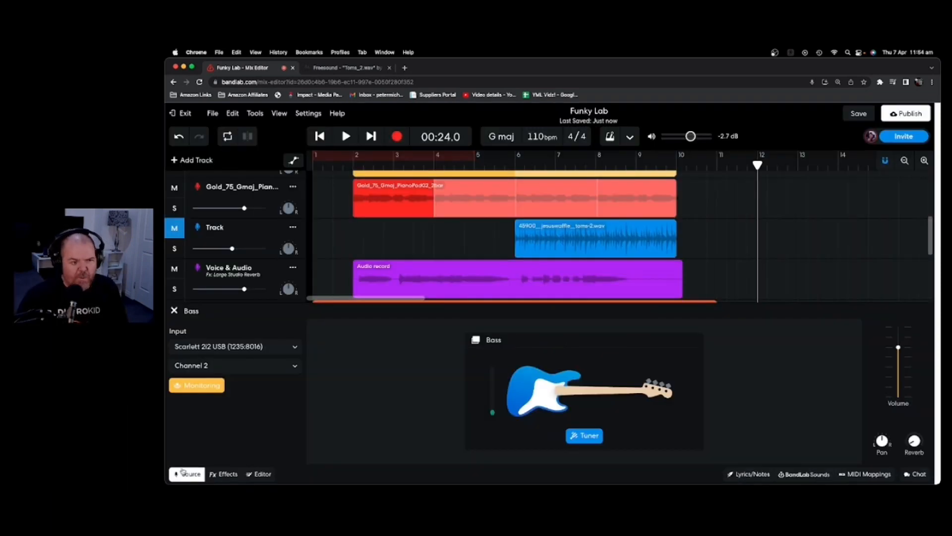
Apply the Funk Bass preset to the Bass track and return the playhead to the song start.
{"action": "left_click", "coordinate": [223, 475]}
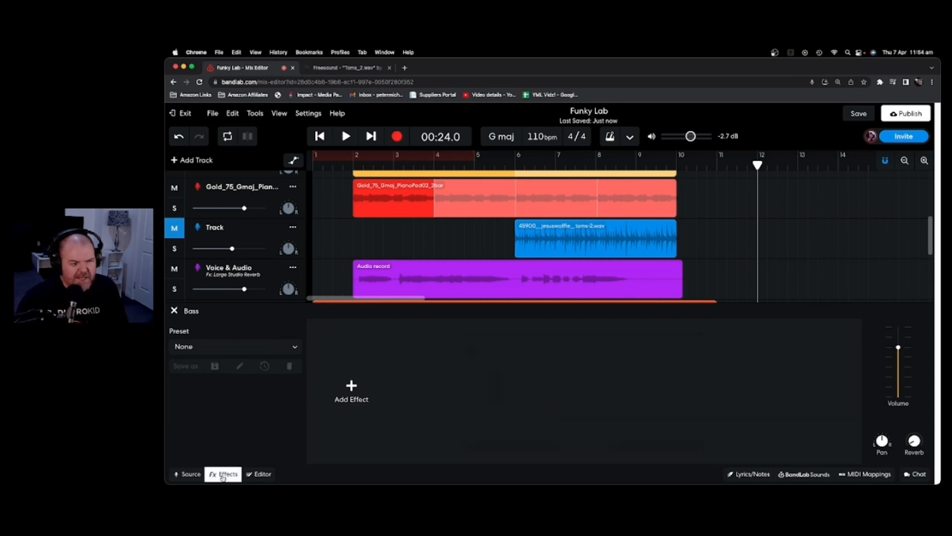
{"action": "left_click", "coordinate": [263, 349]}
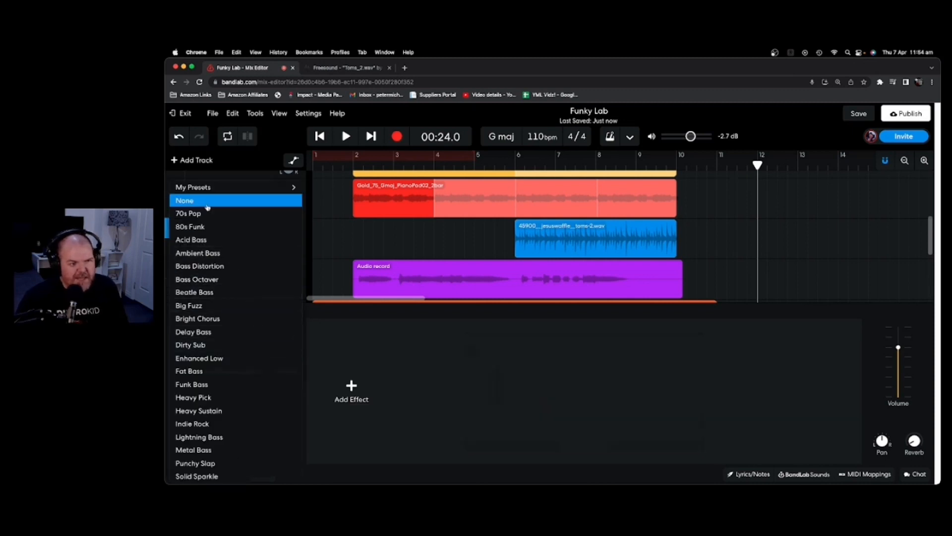
{"action": "left_click", "coordinate": [214, 384]}
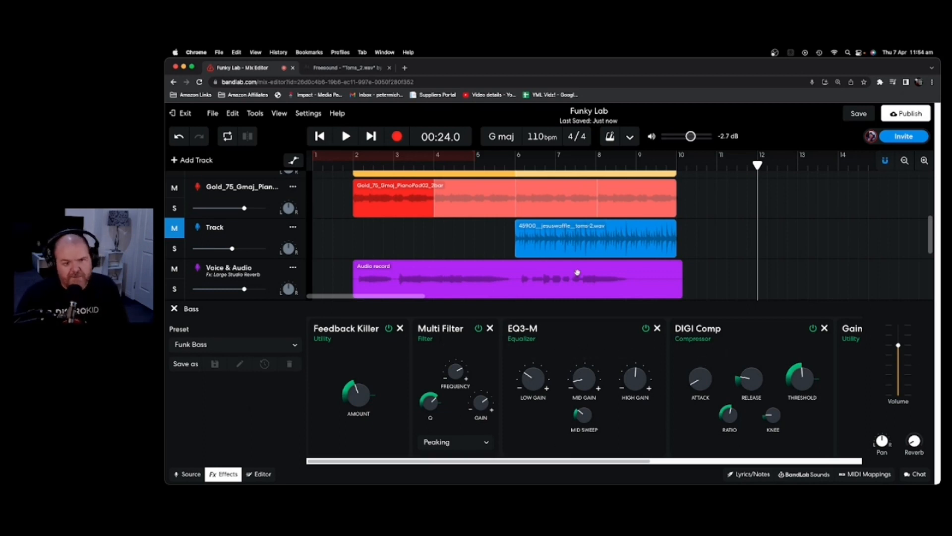
{"action": "scroll", "coordinate": [627, 288], "scroll_direction": "down", "scroll_amount": 5}
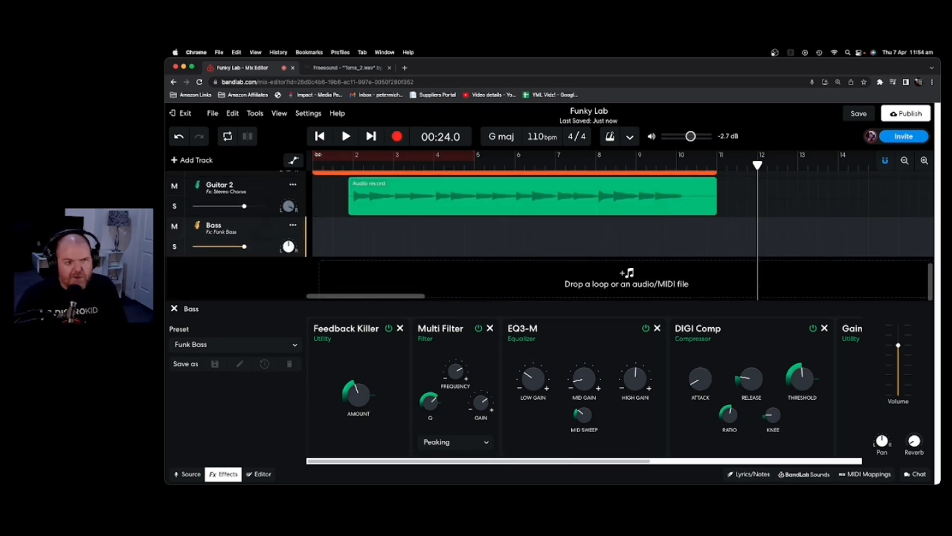
{"action": "left_click", "coordinate": [323, 138]}
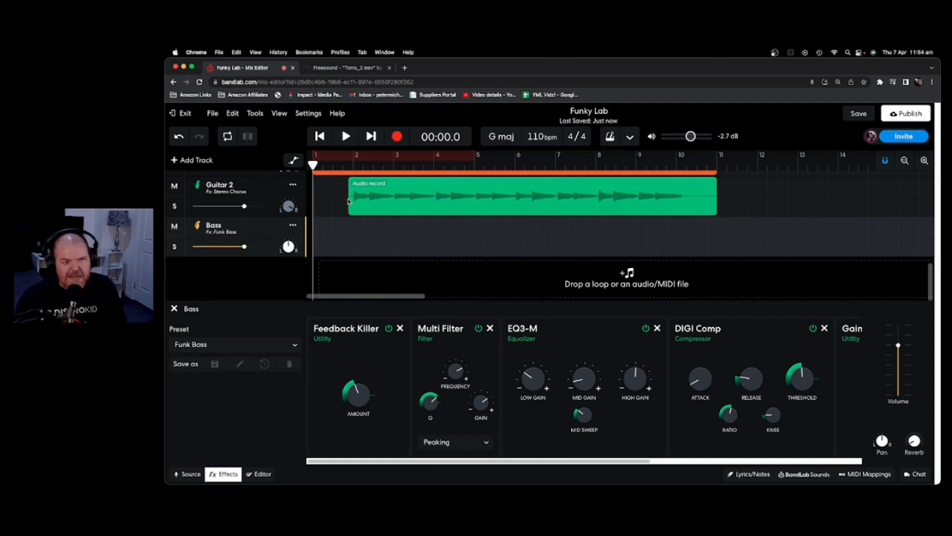
Record a bass take with the metronome on, then trim its start and end to match Guitar 2.
{"action": "left_click", "coordinate": [610, 136]}
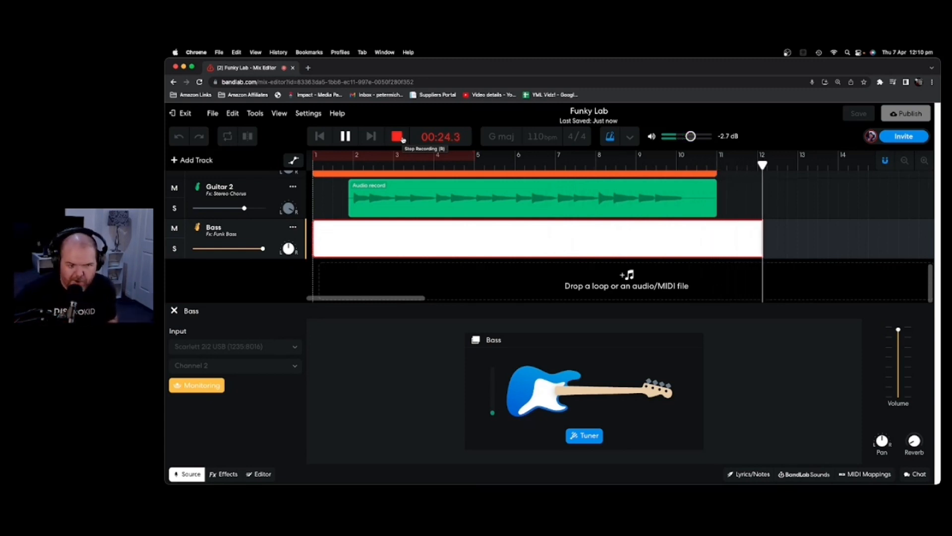
{"action": "left_click", "coordinate": [402, 138]}
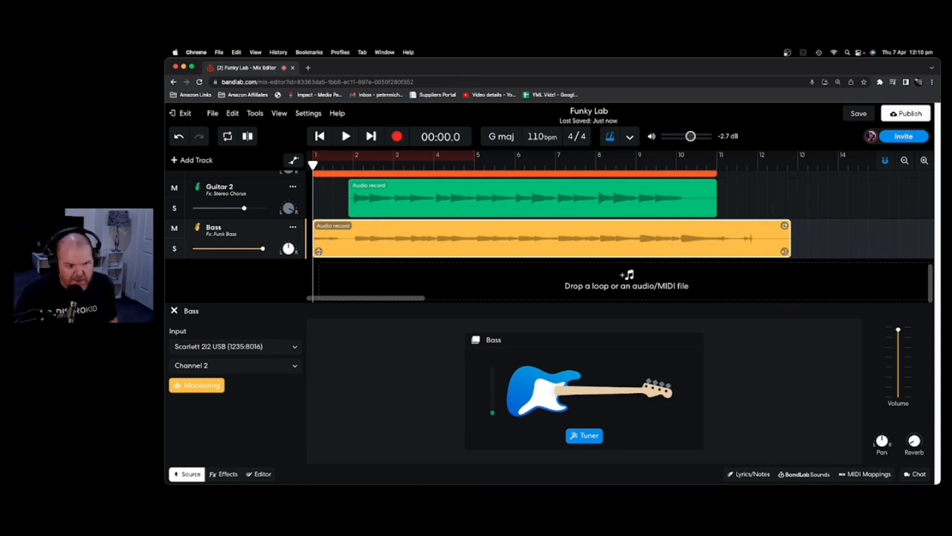
{"action": "left_click_drag", "start_coordinate": [319, 251], "coordinate": [354, 251]}
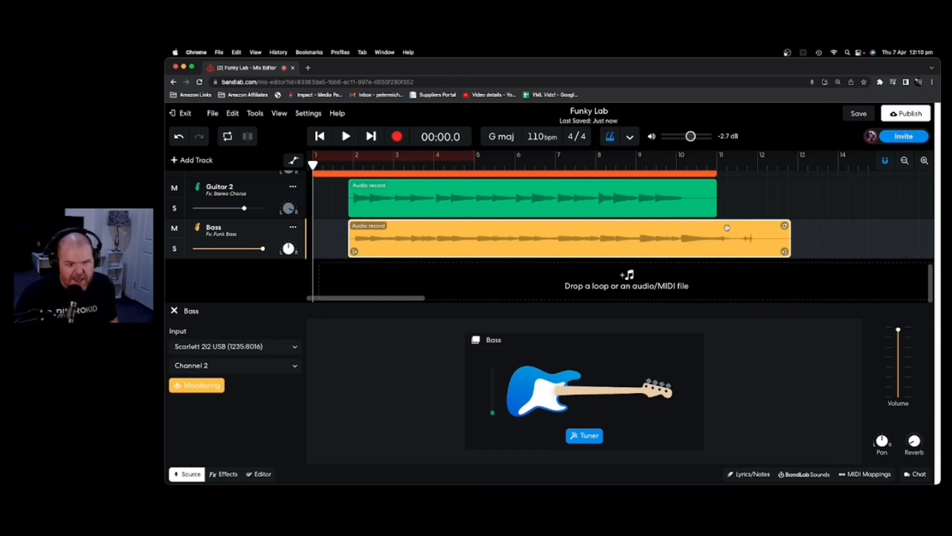
{"action": "left_click_drag", "start_coordinate": [785, 252], "coordinate": [725, 252]}
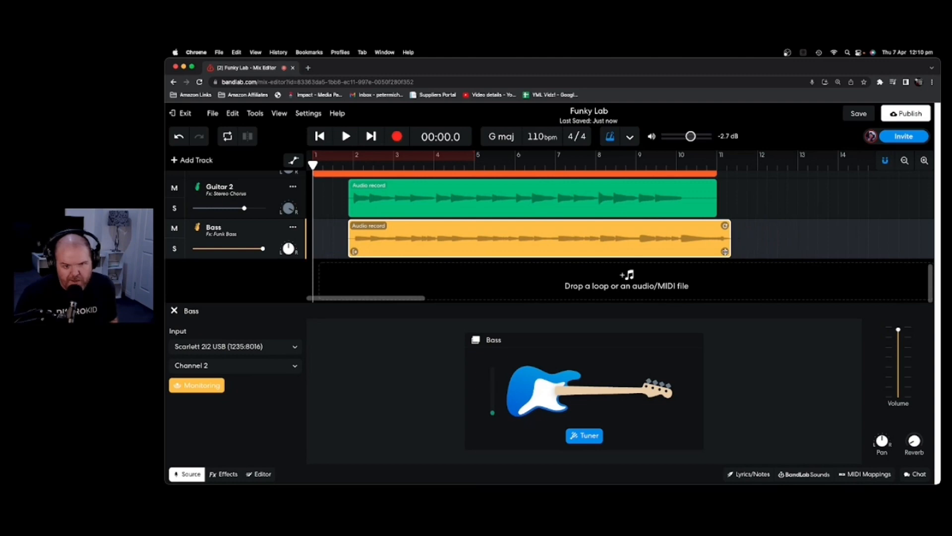
Play the mix from just before bar 2, lowering the Bass track volume slightly.
{"action": "left_click", "coordinate": [346, 163]}
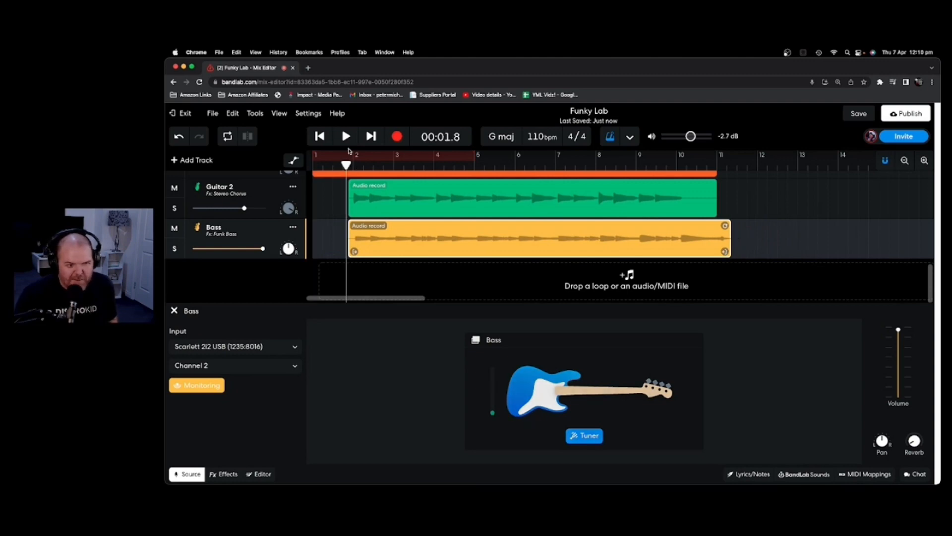
{"action": "left_click", "coordinate": [346, 136]}
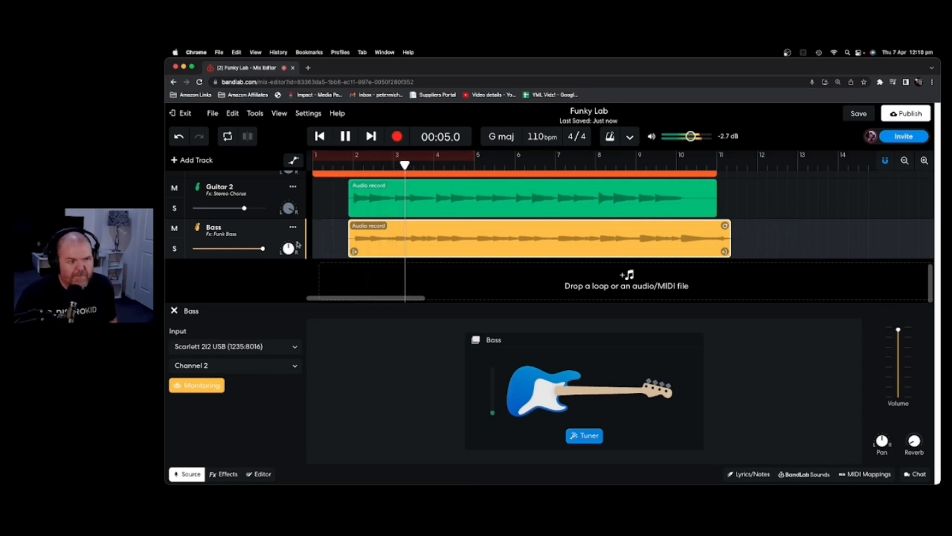
{"action": "left_click_drag", "start_coordinate": [263, 248], "coordinate": [257, 249]}
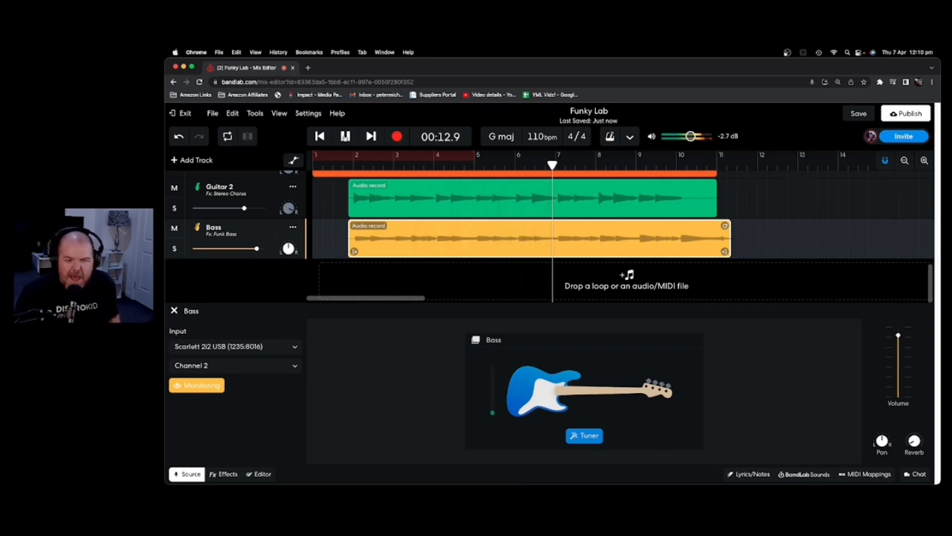
{"action": "left_click", "coordinate": [345, 137]}
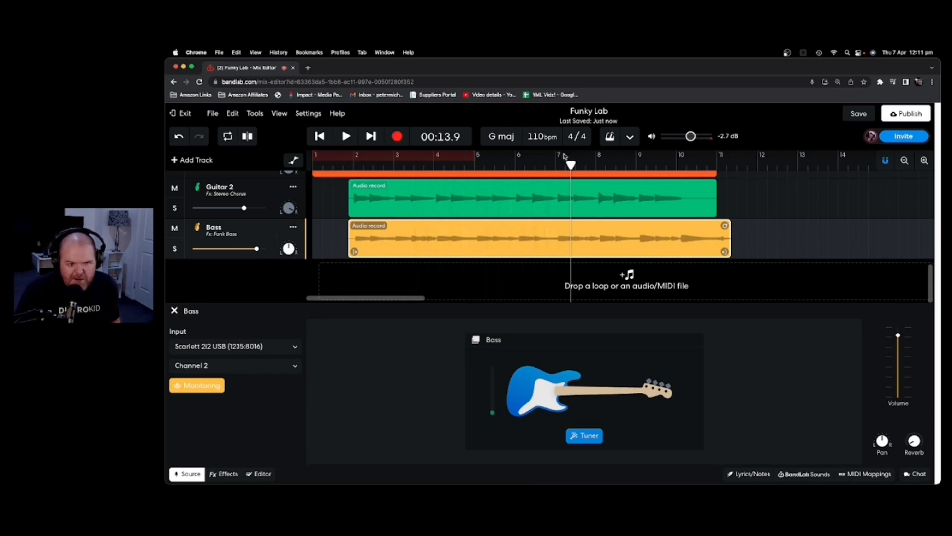
{"action": "left_click_drag", "start_coordinate": [572, 163], "coordinate": [352, 165]}
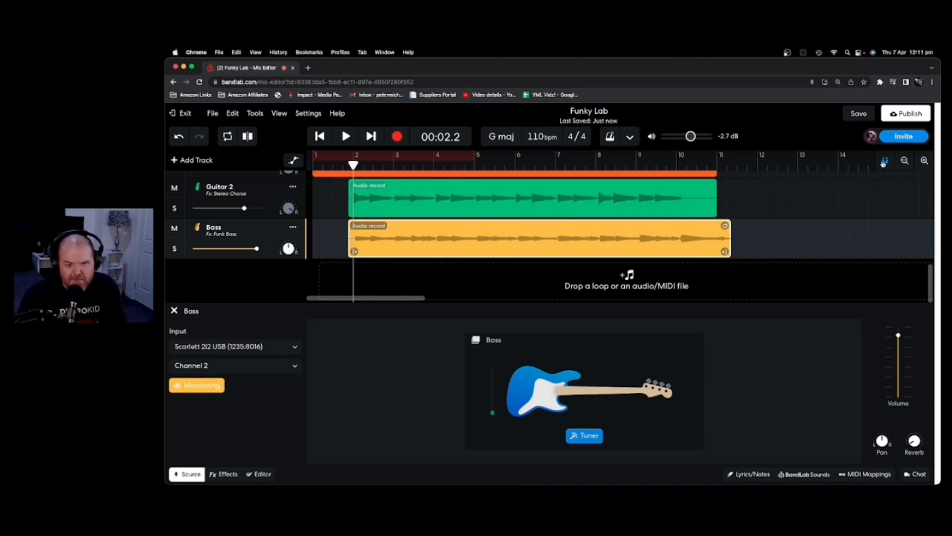
Turn off bass input monitoring and nudge the Bass clip slightly earlier to align with Guitar 2.
{"action": "left_click", "coordinate": [208, 390]}
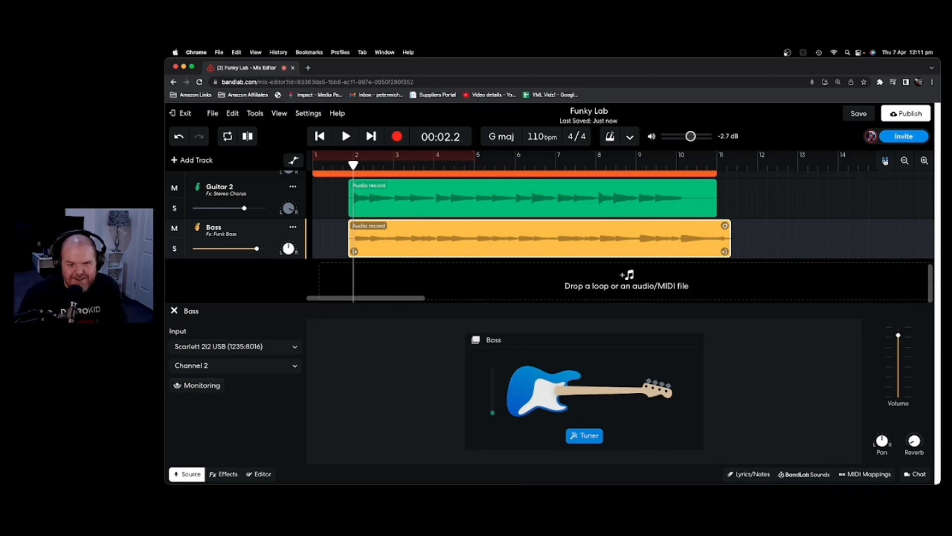
{"action": "left_click", "coordinate": [926, 162]}
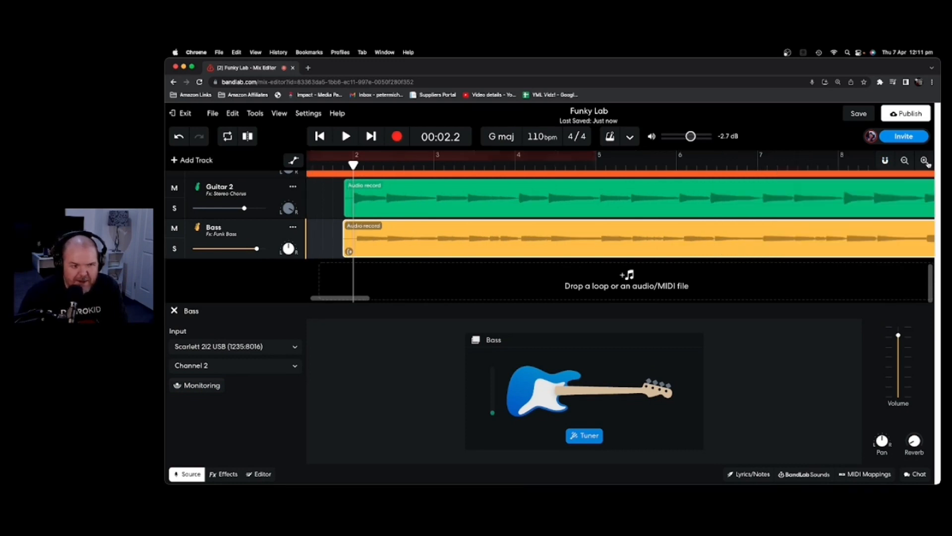
{"action": "left_click", "coordinate": [926, 161]}
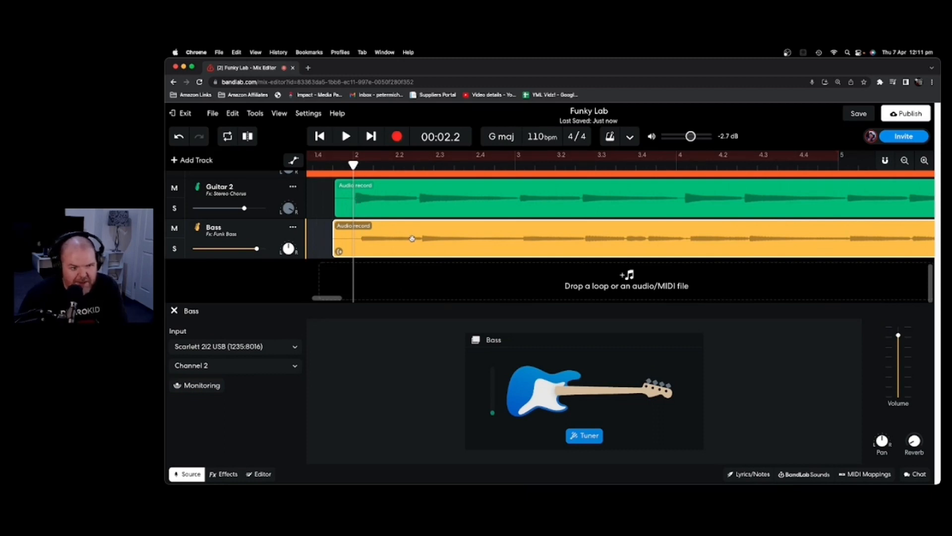
{"action": "left_click_drag", "start_coordinate": [412, 239], "coordinate": [406, 240]}
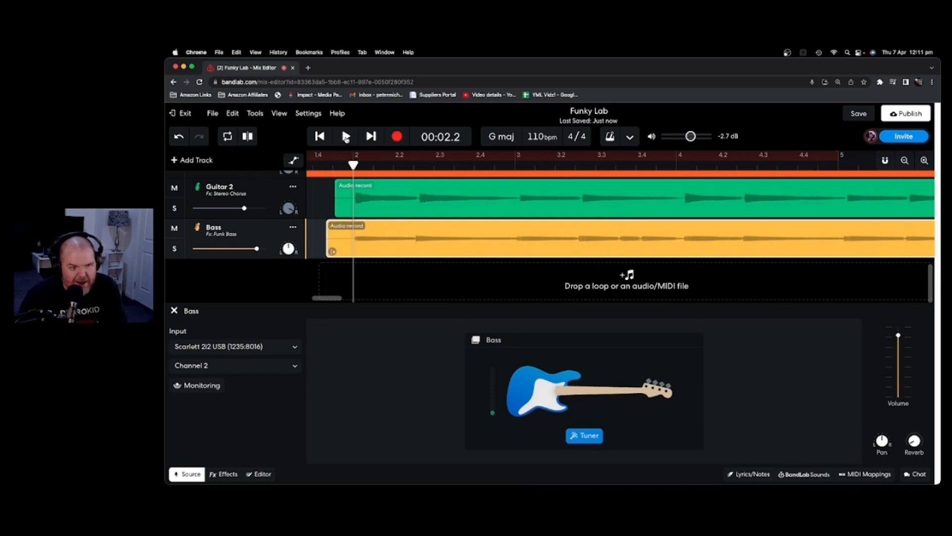
Play back the mix to check the bass timing against Guitar 2.
{"action": "left_click", "coordinate": [347, 137]}
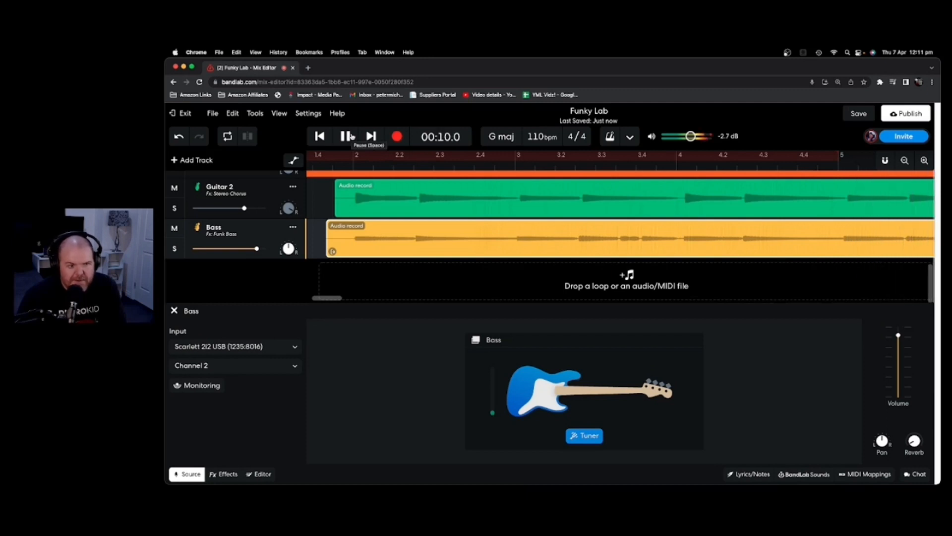
{"action": "left_click", "coordinate": [347, 136]}
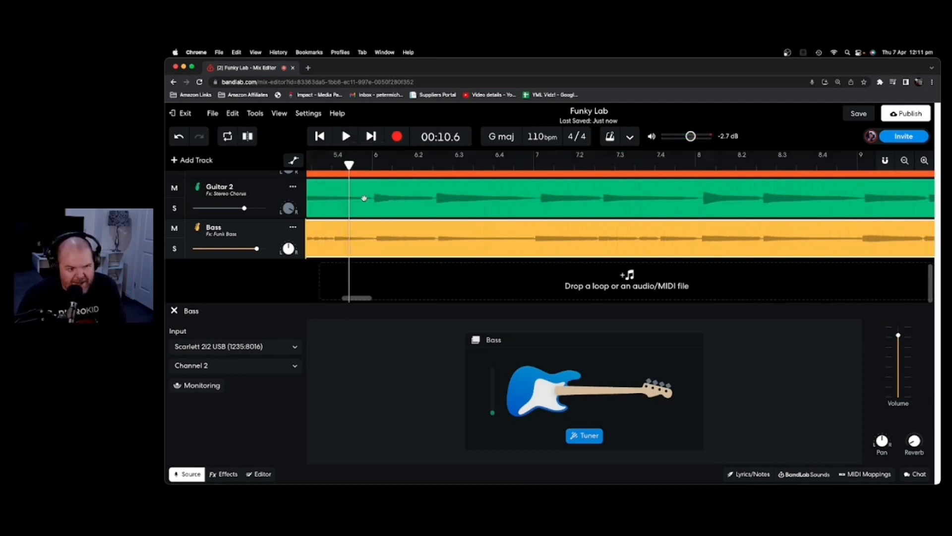
{"action": "left_click_drag", "start_coordinate": [364, 298], "coordinate": [326, 298]}
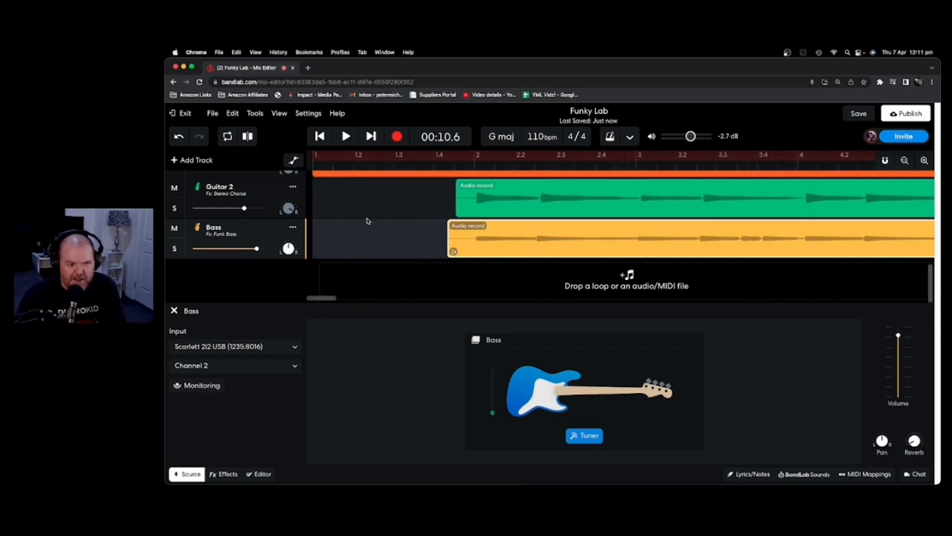
Close the bass input panel, review all six tracks, and show the Voice & Audio track's effects chain.
{"action": "left_click", "coordinate": [173, 311]}
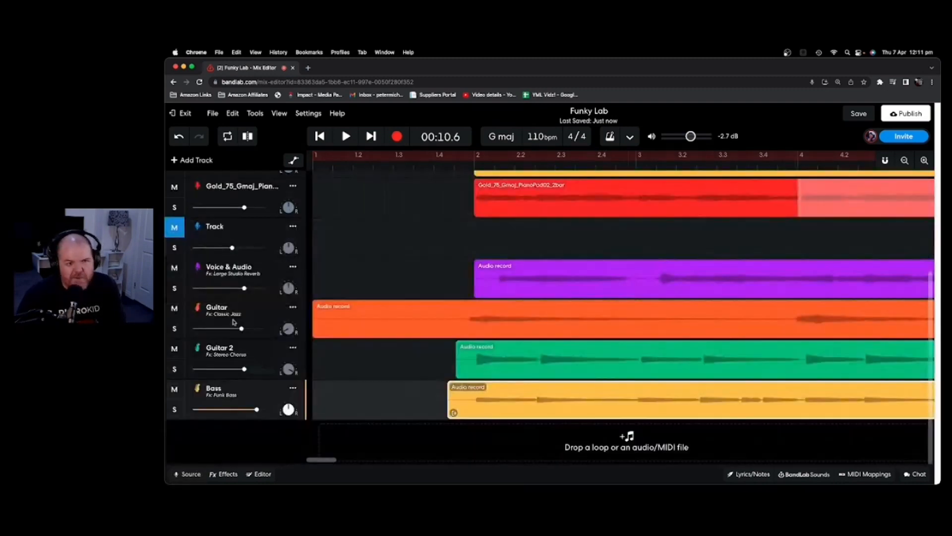
{"action": "scroll", "coordinate": [418, 227], "scroll_direction": "up", "scroll_amount": 5}
{"action": "scroll", "coordinate": [353, 244], "scroll_direction": "down", "scroll_amount": 3}
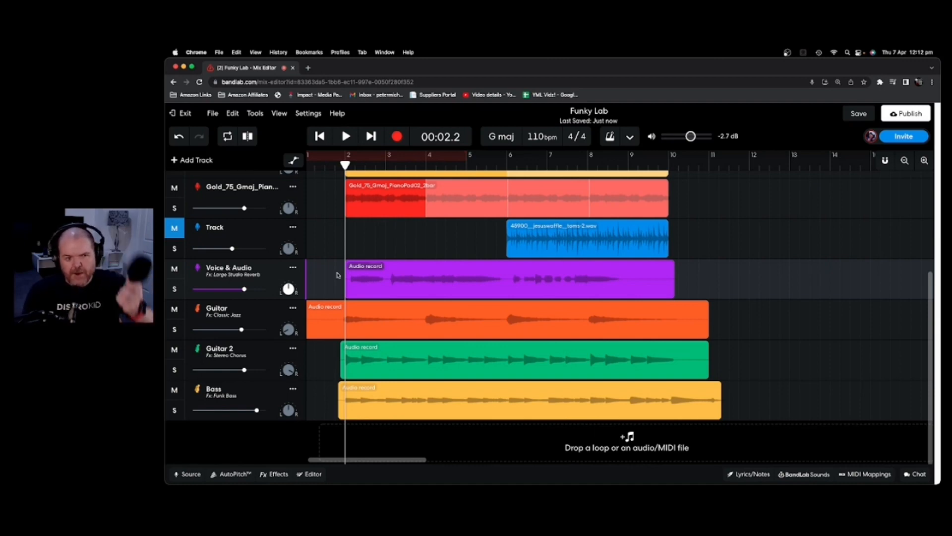
{"action": "left_click", "coordinate": [270, 389]}
{"action": "left_click", "coordinate": [278, 270]}
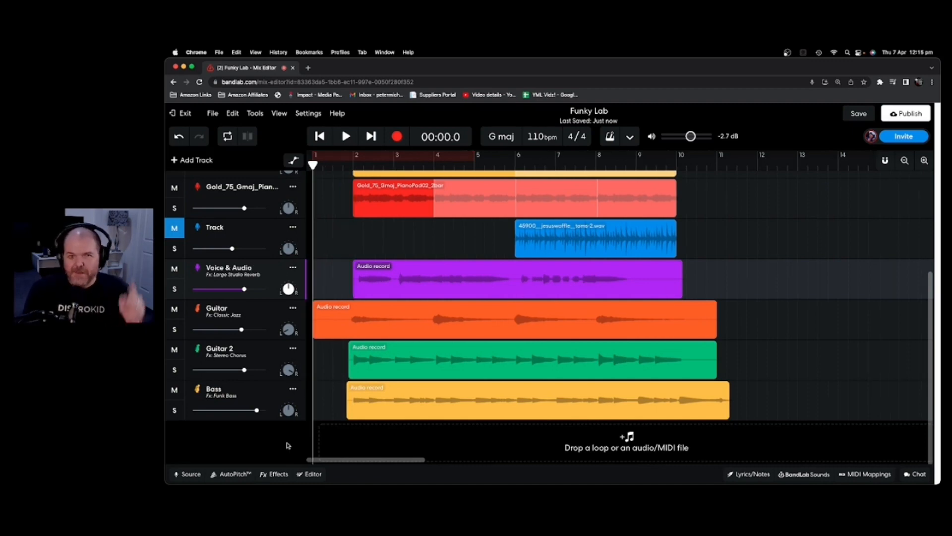
{"action": "left_click", "coordinate": [275, 473]}
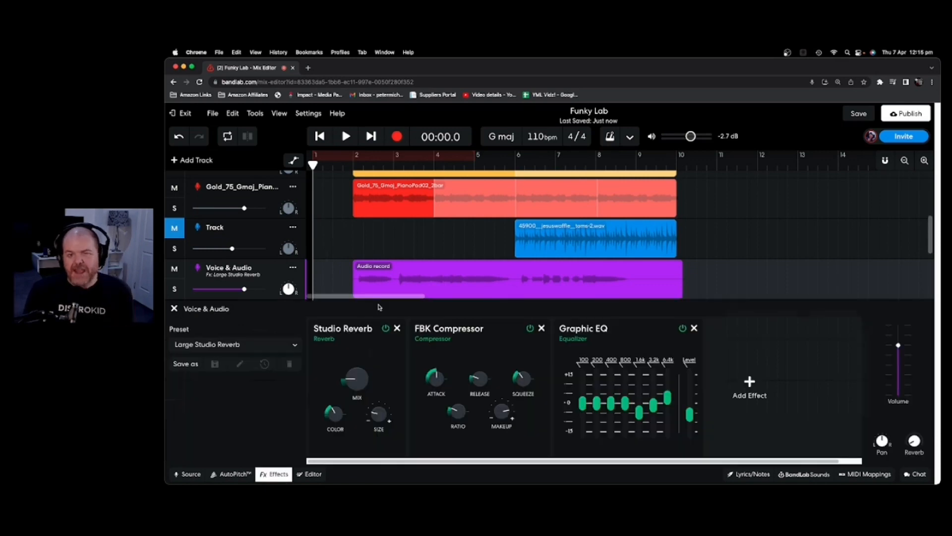